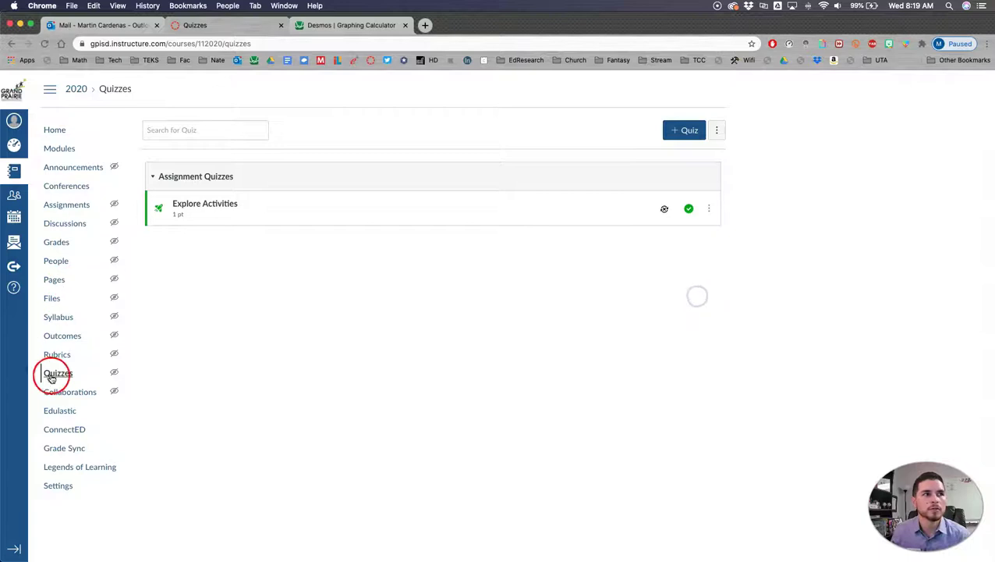
- Create a new quiz using the New Quizzes engine
left_click(691, 131)
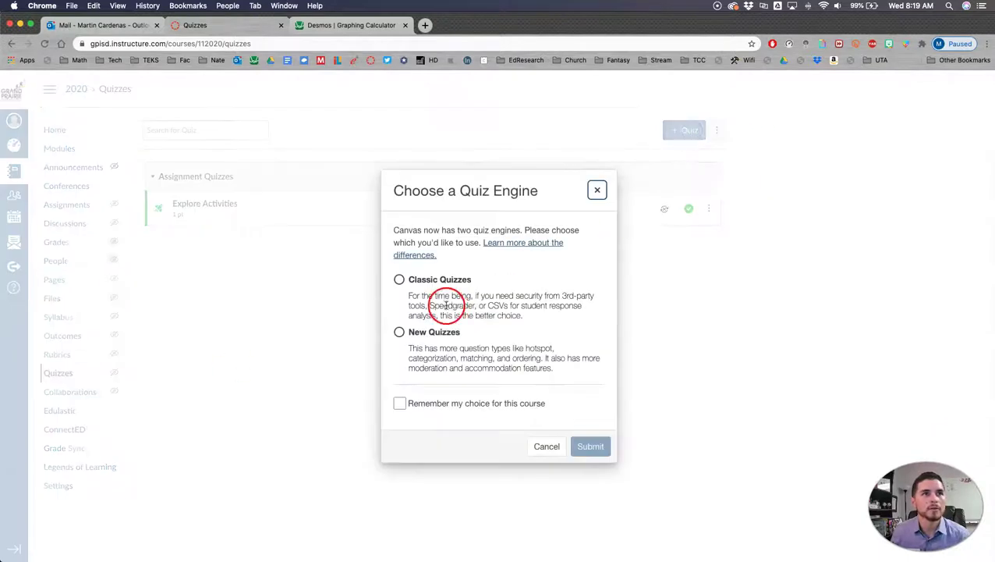
left_click(398, 332)
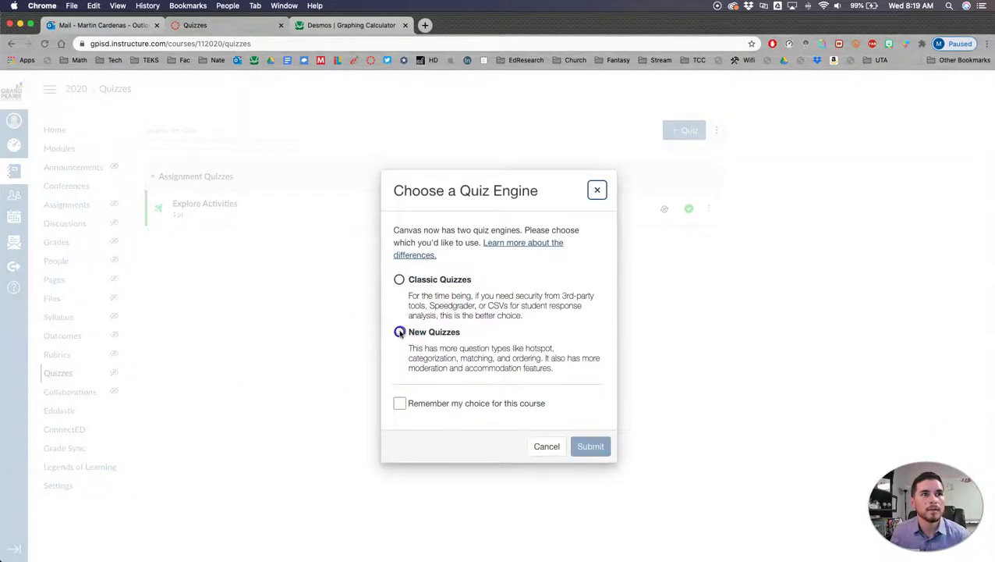
left_click(581, 449)
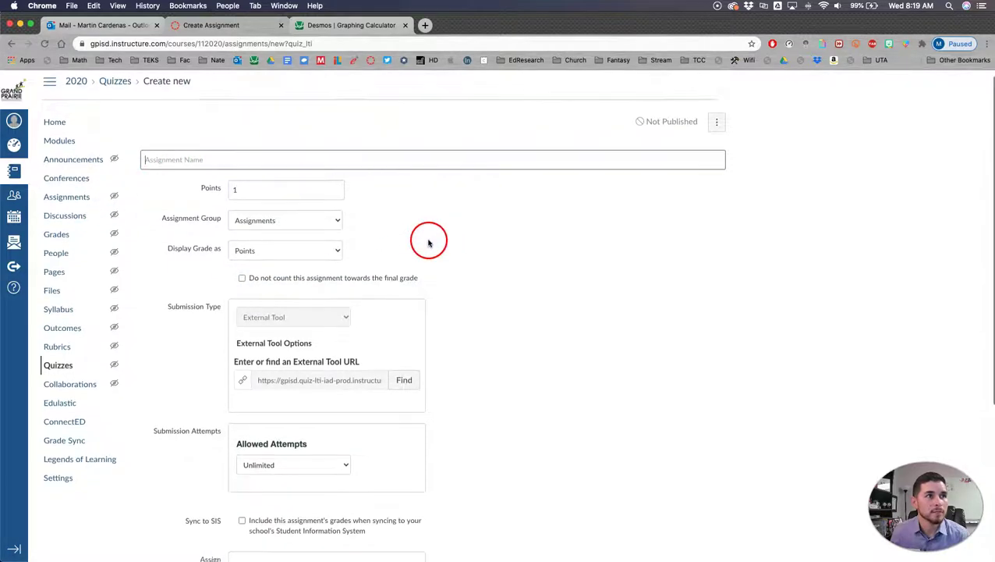
- Name the assignment "Embed Desmos Graph" and proceed to building the quiz
left_click(368, 165)
type("Embed Des")
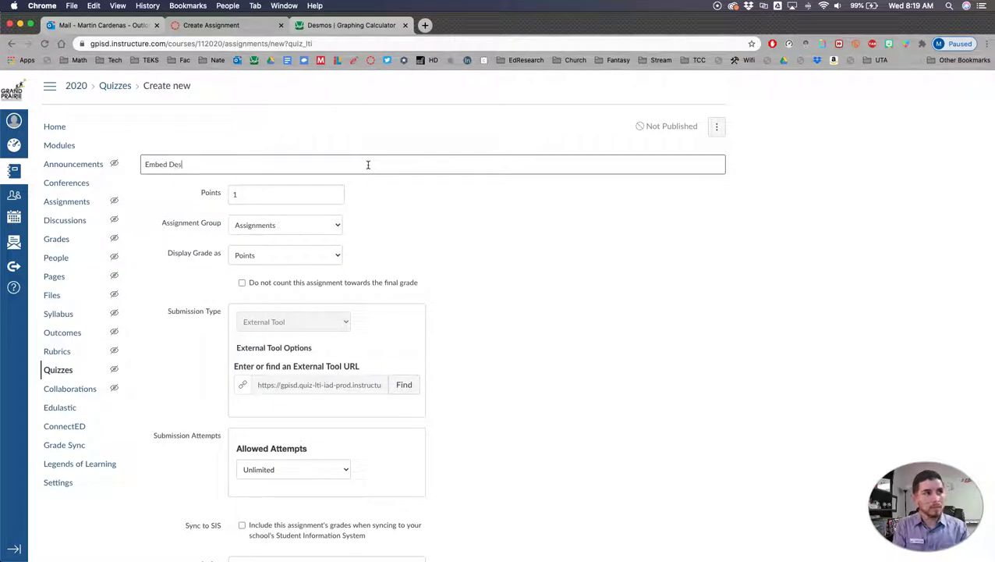
type("mos Graph")
scroll(473, 352, "down", 10)
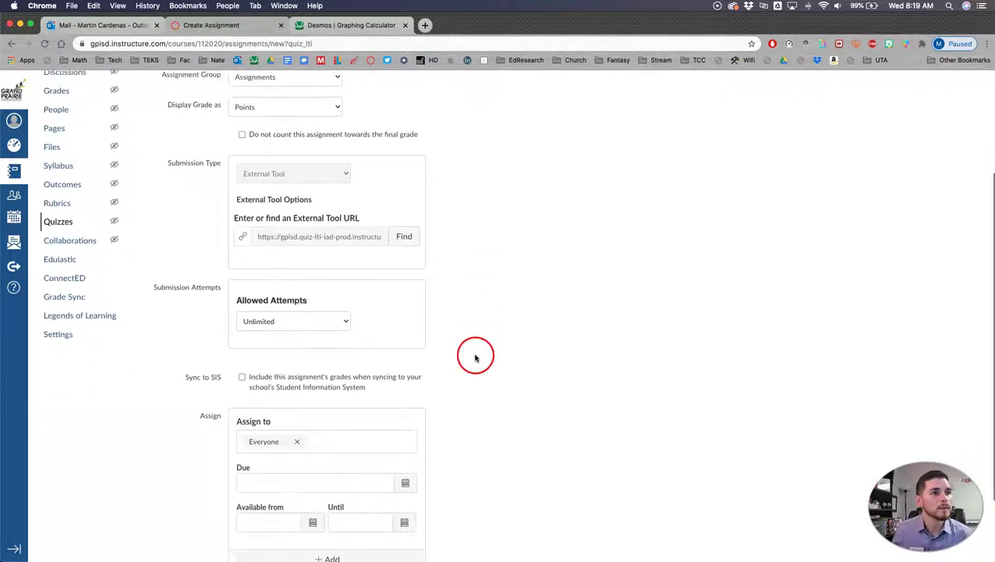
left_click(703, 516)
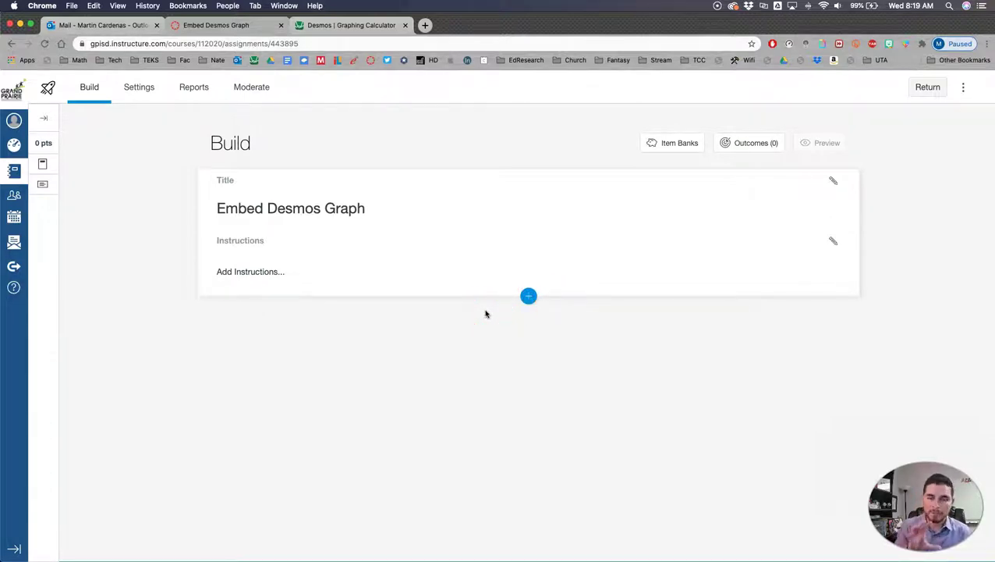
- Insert a multiple choice question titled 1 with the stem "What is the answer?" and enlarge the stem editor
left_click(526, 296)
left_click(548, 393)
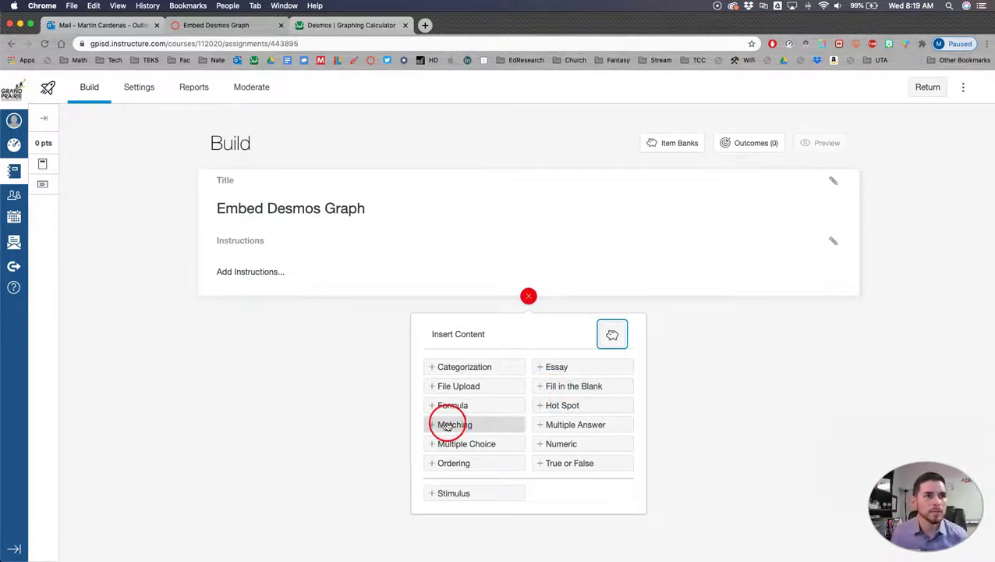
left_click(462, 443)
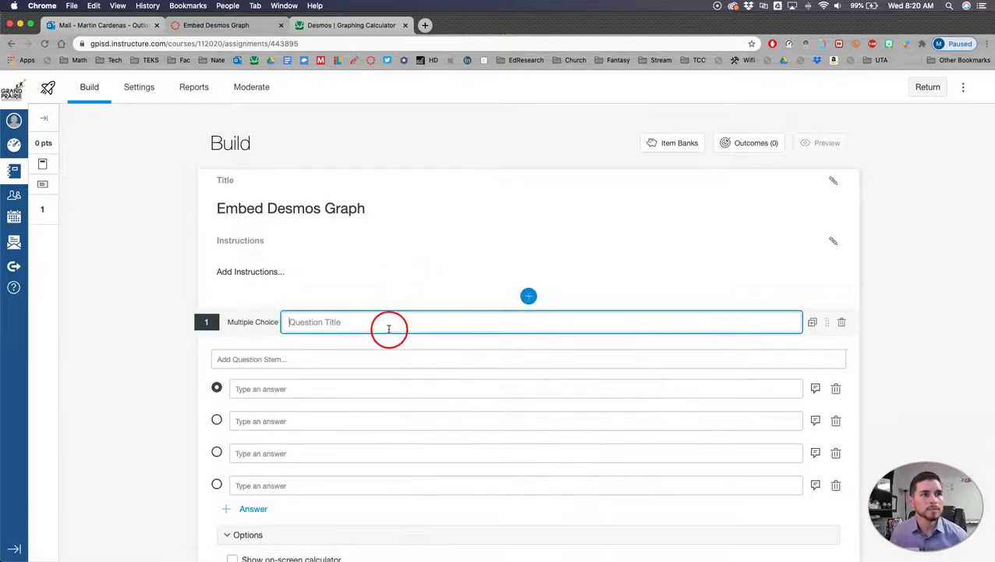
left_click(270, 358)
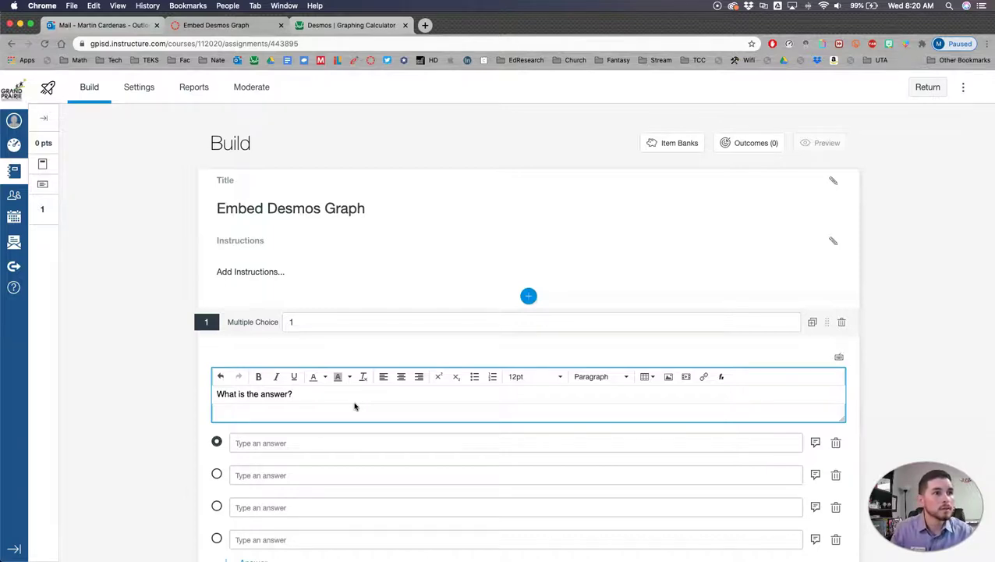
type("What is the answer?")
key("Return")
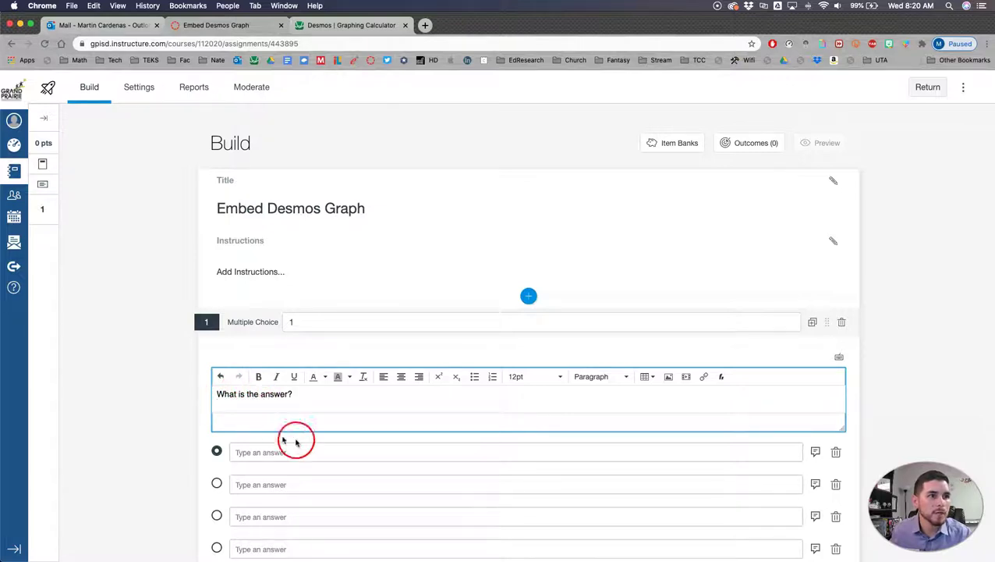
left_click_drag(848, 405, 830, 451)
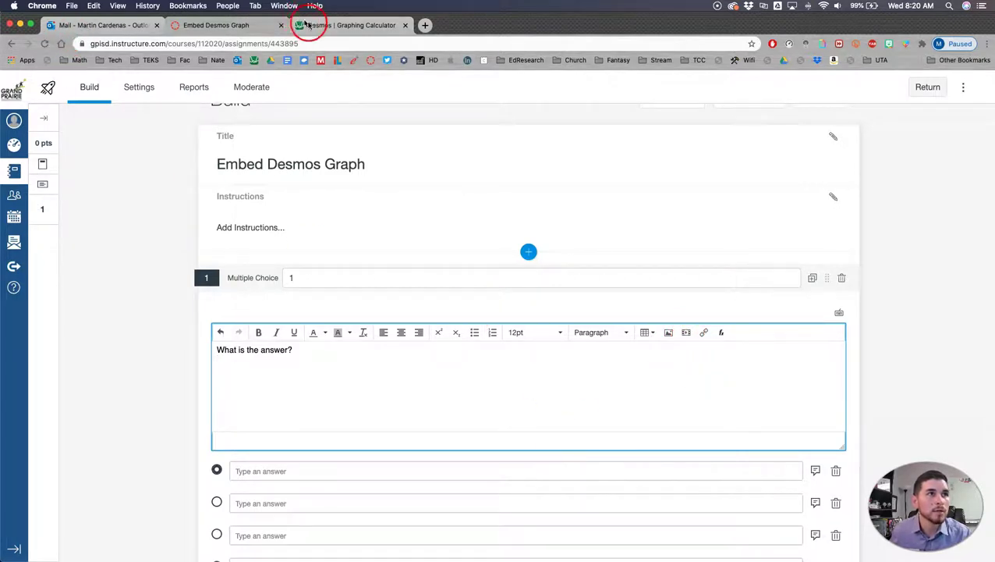
- Switch to the Desmos graphing calculator and graph y = mx + b with sliders for m and b
left_click(306, 24)
left_click(222, 105)
left_click(222, 106)
left_click(222, 105)
left_click(35, 105)
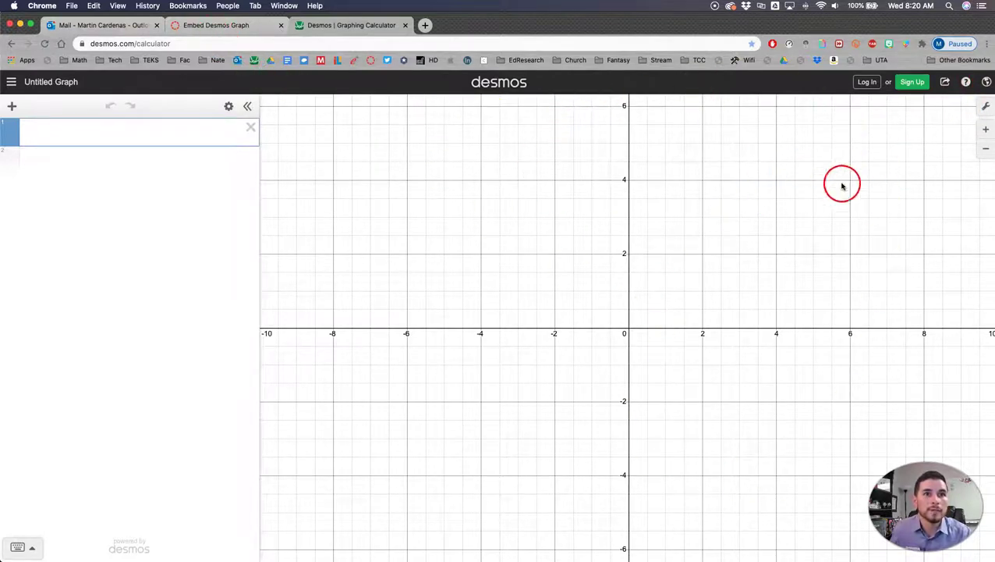
left_click(63, 131)
left_click(64, 173)
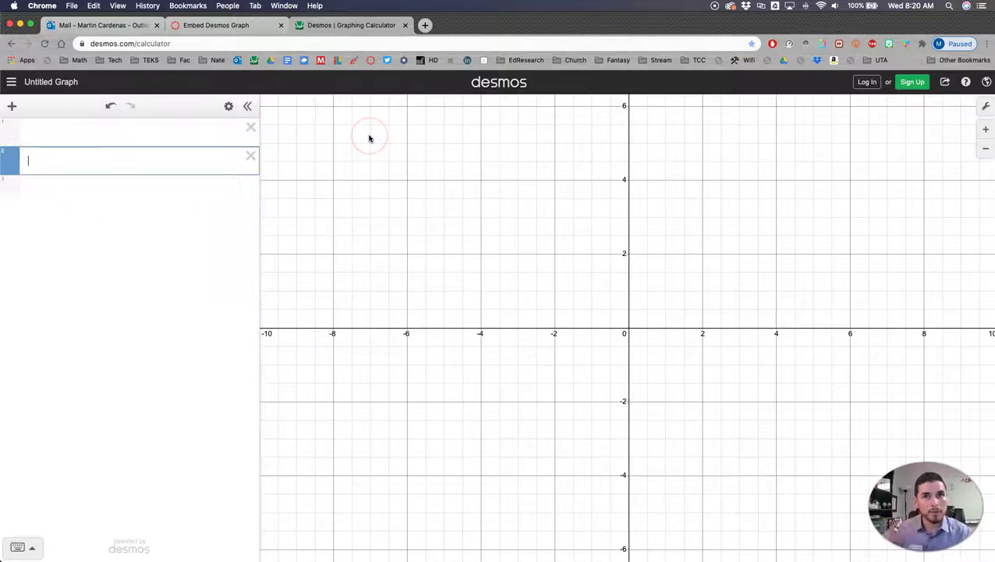
left_click(251, 155)
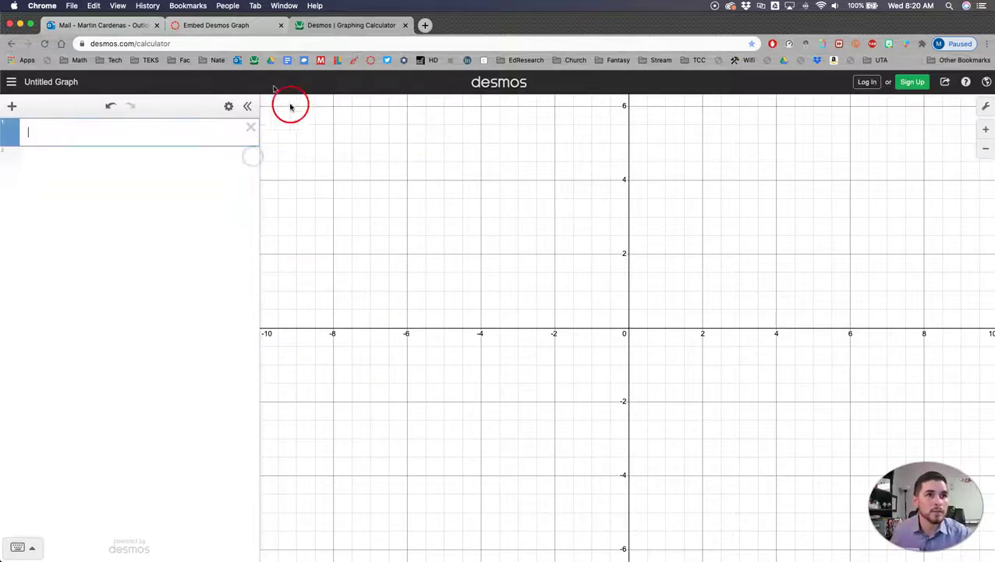
type("y = mx + b")
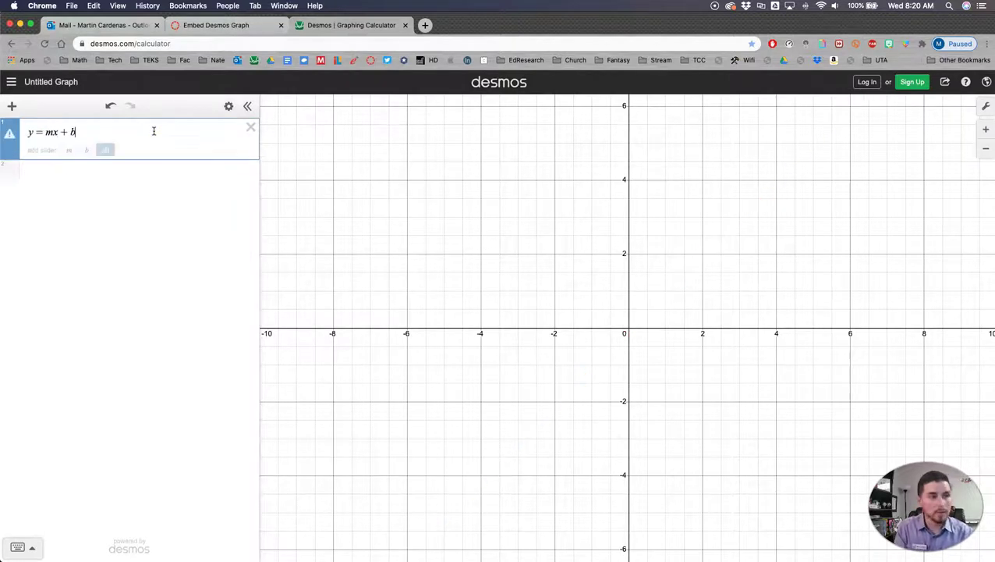
key("Return")
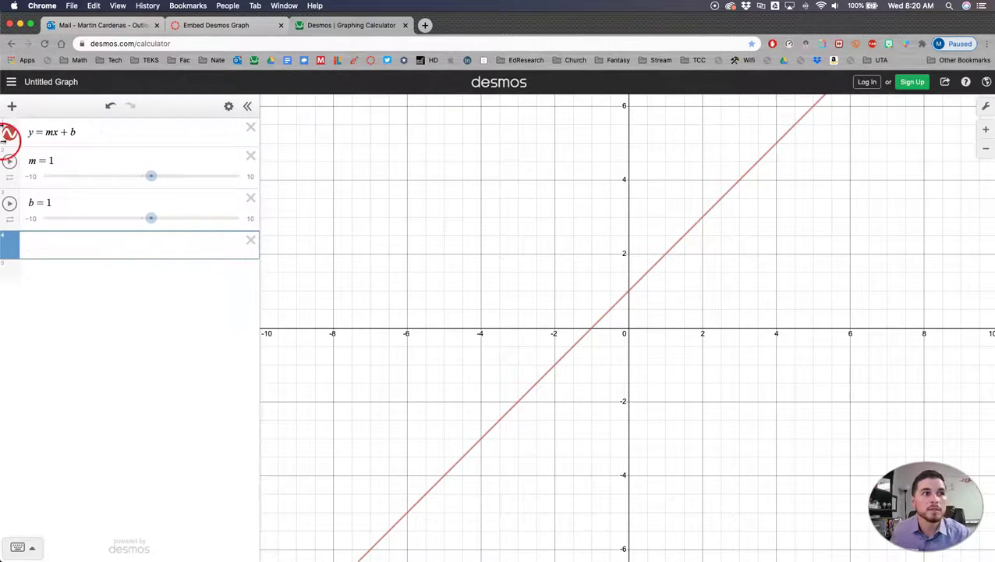
- Animate the m slider and briefly view the graph settings
left_click(9, 161)
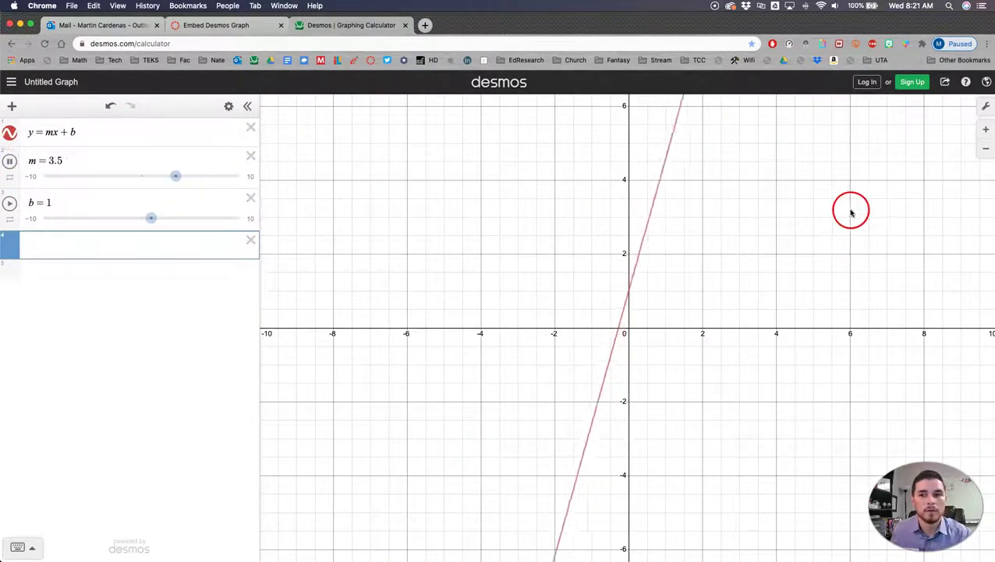
left_click(985, 106)
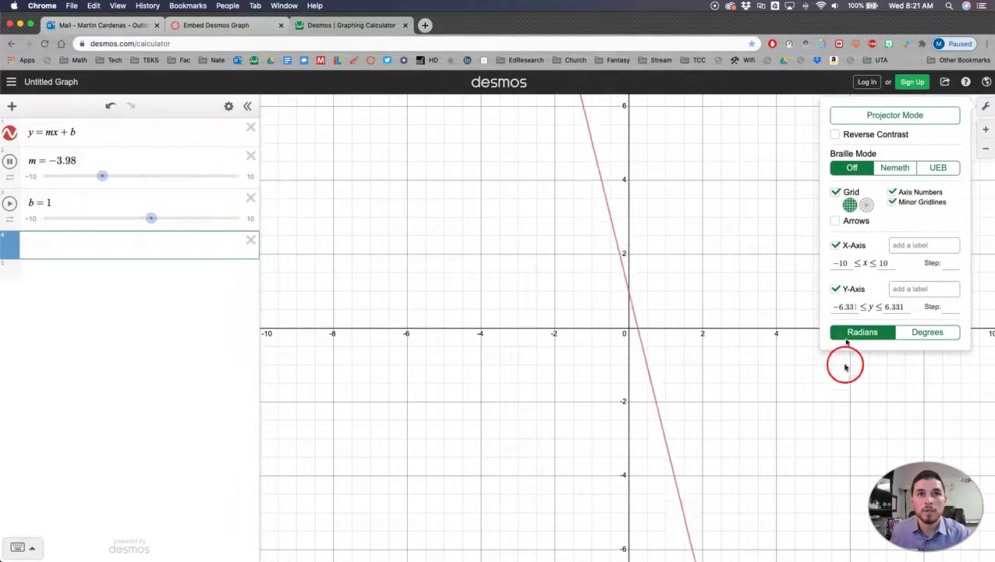
left_click(682, 255)
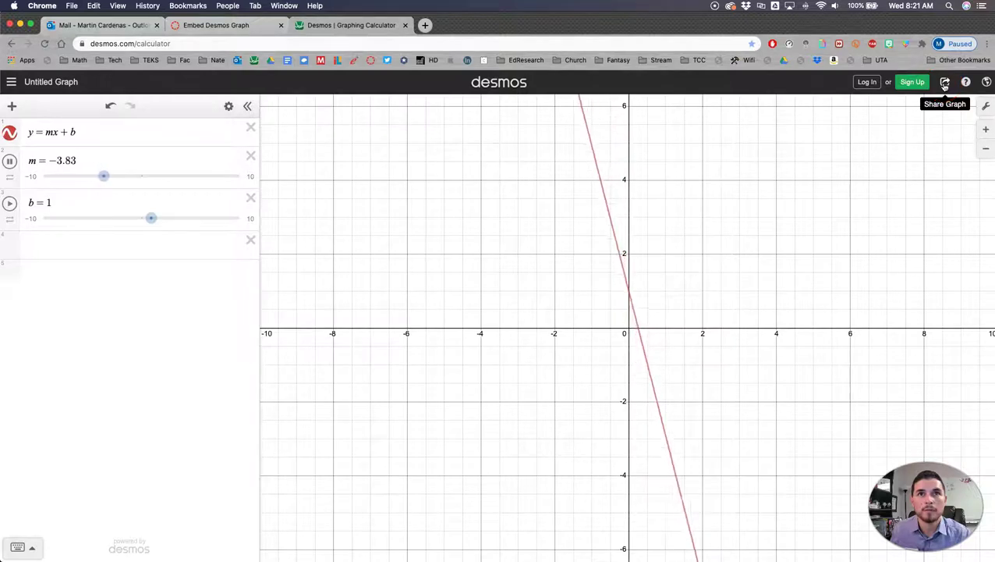
- Copy the graph's iframe embed code from the sharing options
left_click(944, 84)
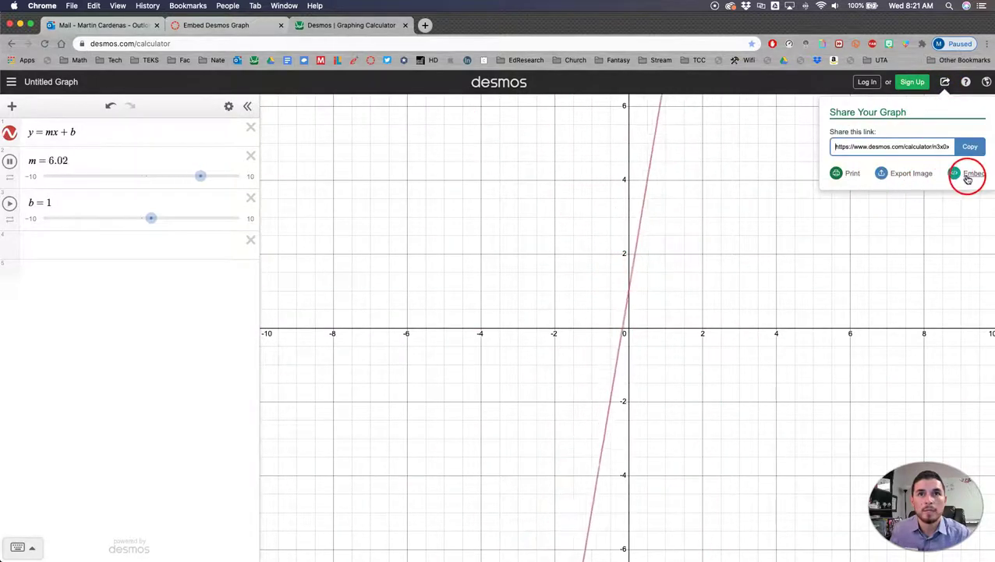
left_click(969, 174)
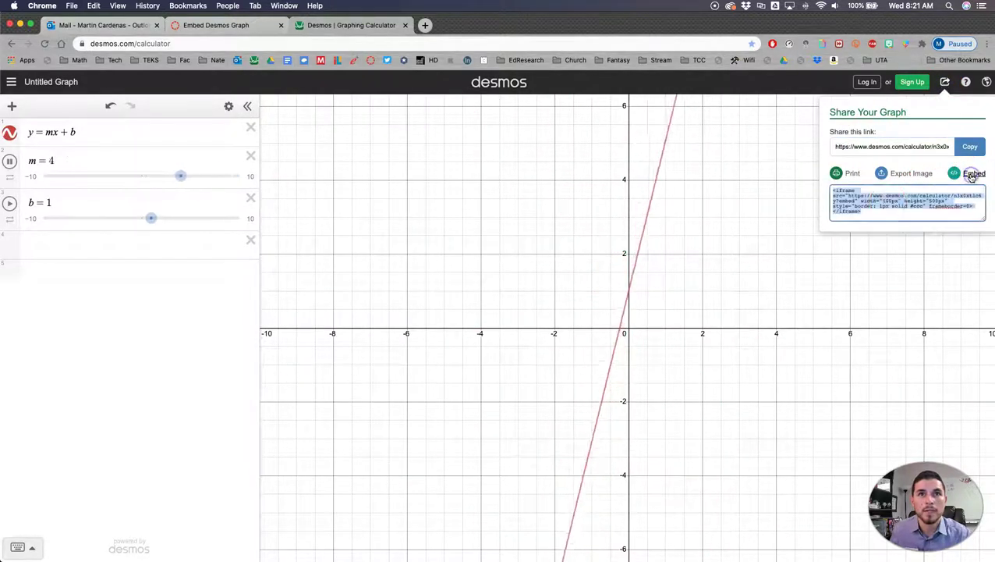
right_click(881, 201)
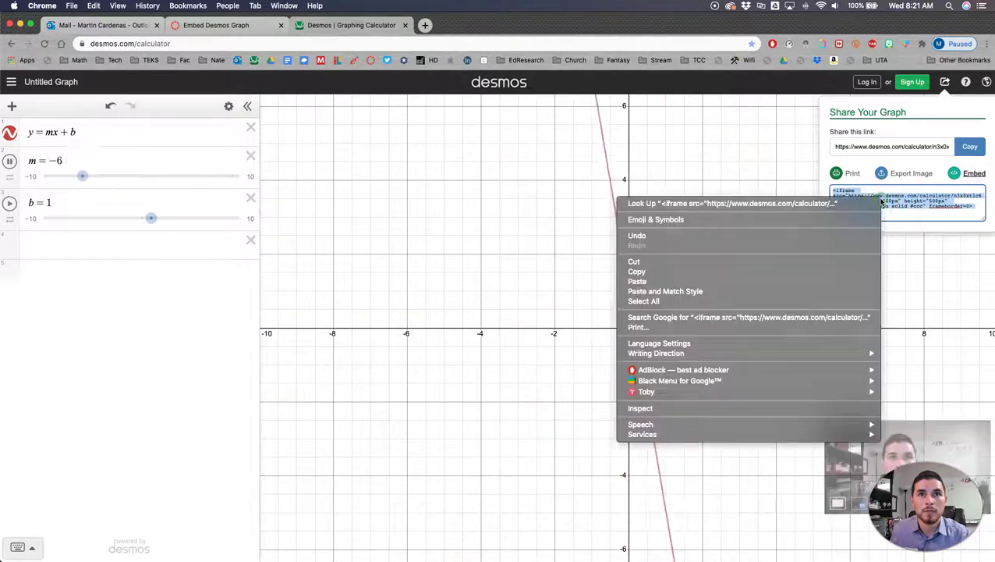
left_click(732, 271)
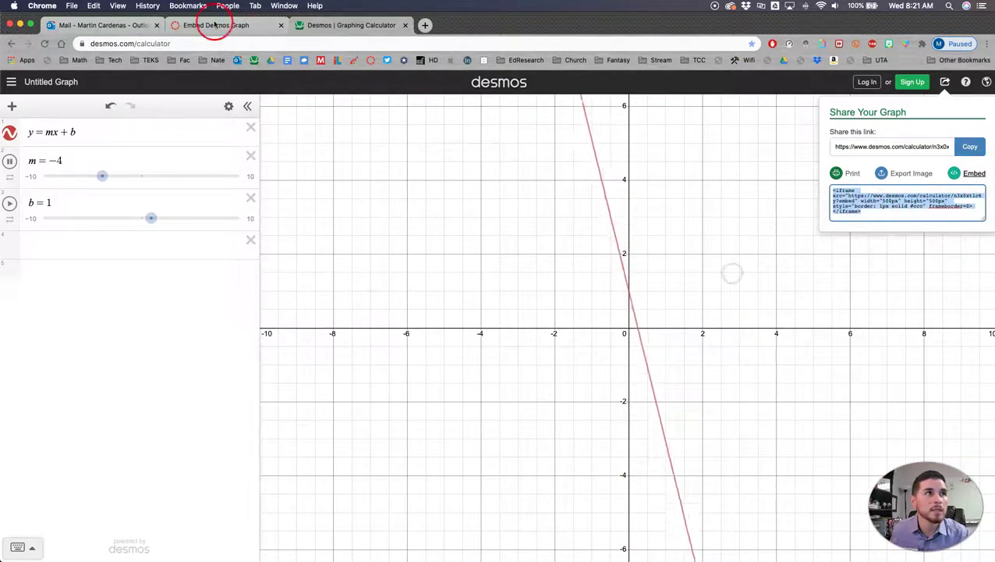
- Return to the Canvas quiz and paste the graph's iframe code as embedded media for the question stem
left_click(218, 26)
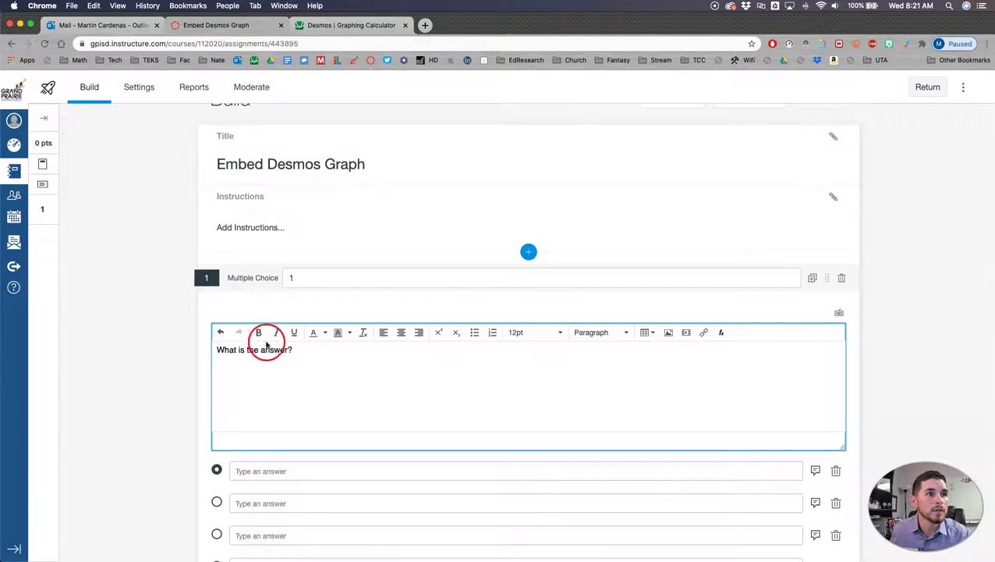
left_click(687, 334)
left_click(440, 287)
left_click(449, 325)
right_click(450, 327)
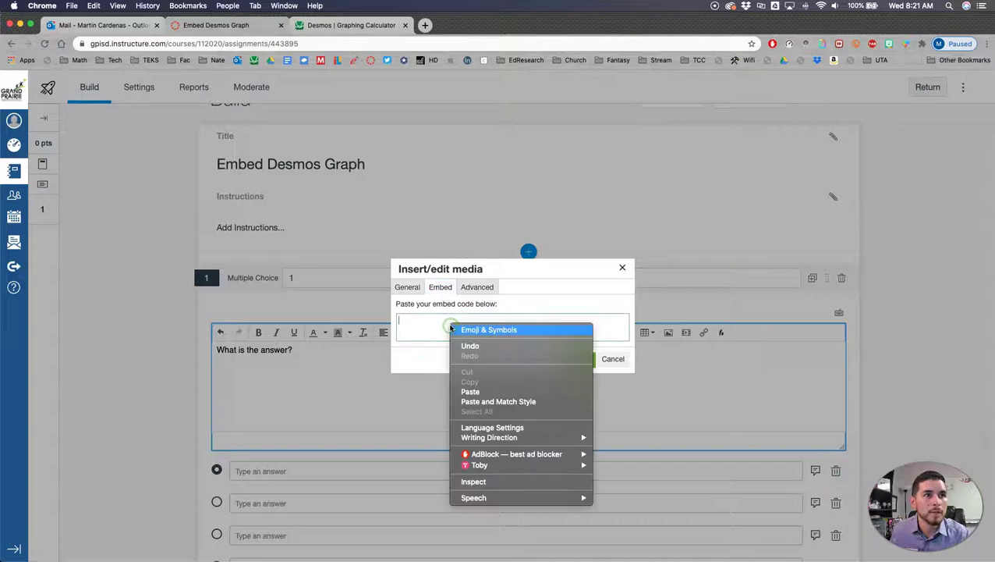
left_click(497, 392)
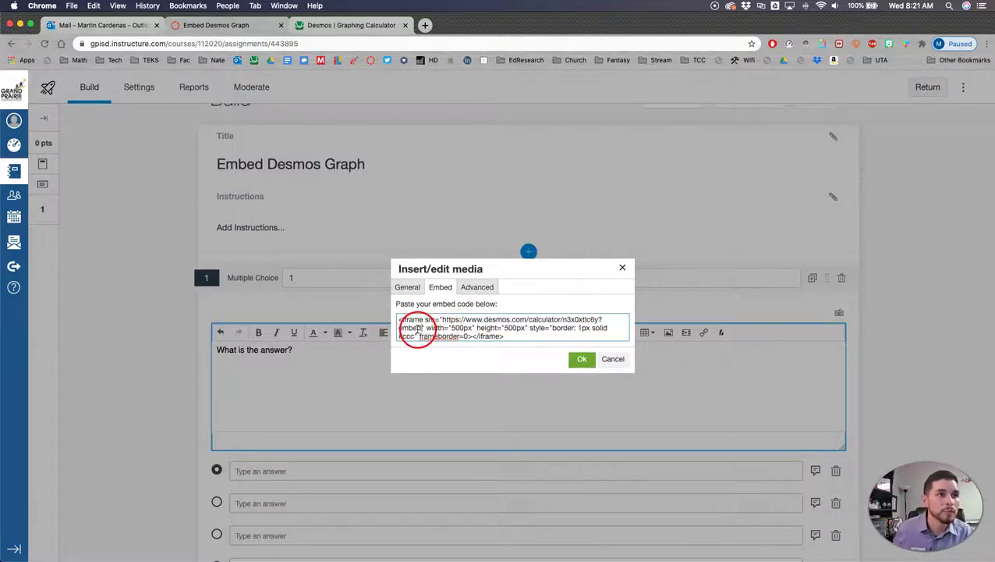
- Remove "?embed" from the iframe's URL, insert the graph into the stem, and enlarge the stem editor
key("BackSpace")
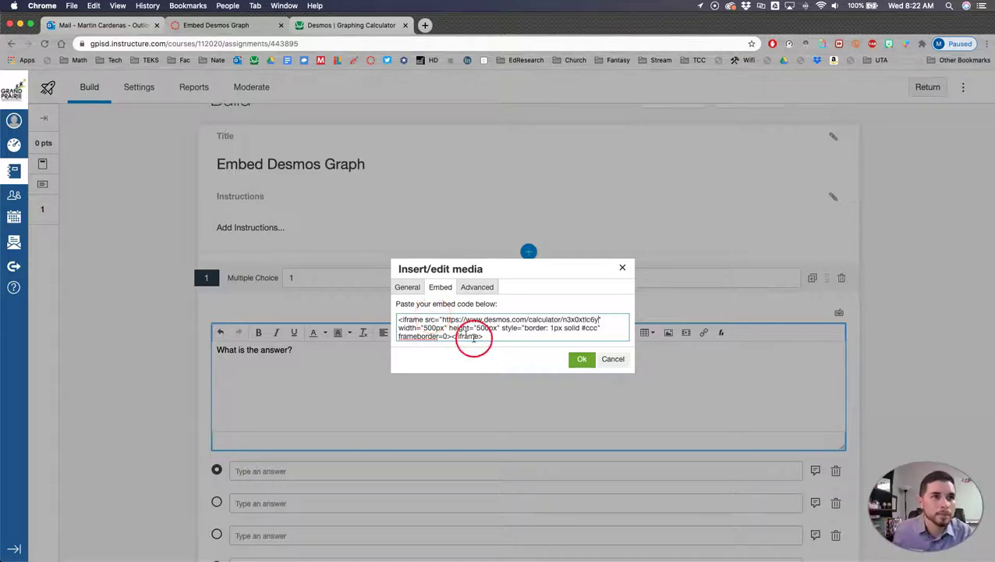
left_click(579, 359)
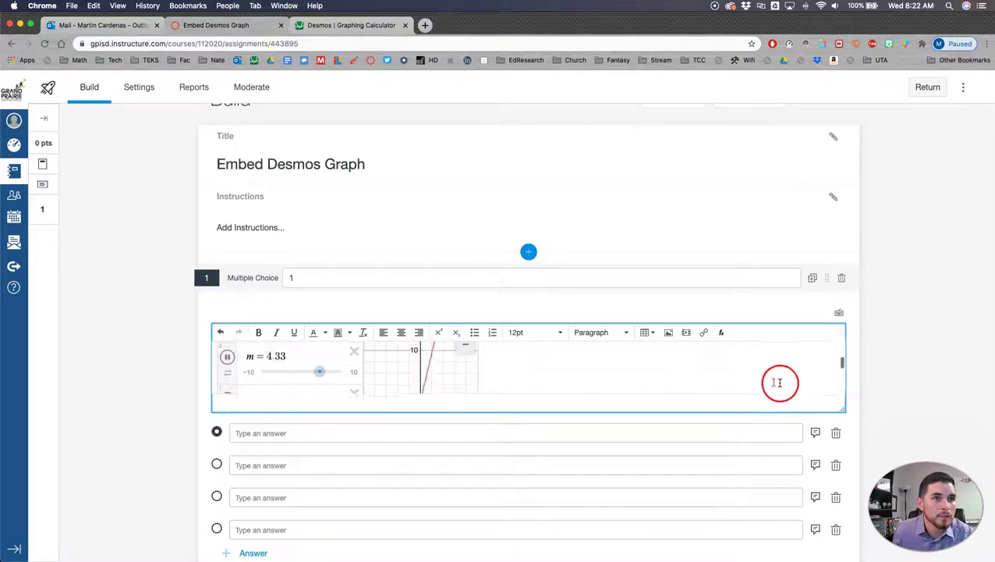
left_click_drag(842, 408, 839, 550)
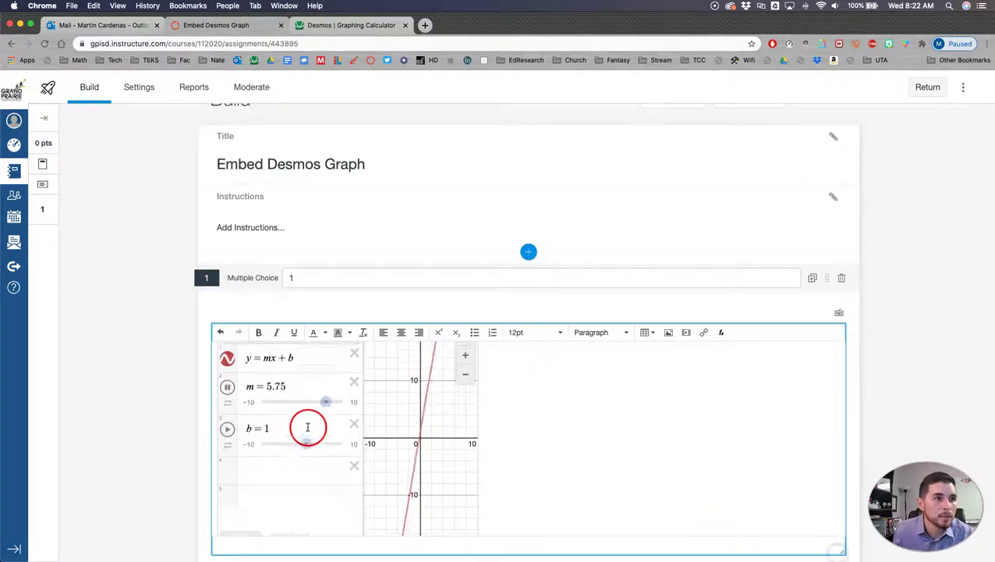
- Enter 1, 2, 3 and 4 as the answer choices, keep the first as correct, and save the question
scroll(309, 422, "down", 6)
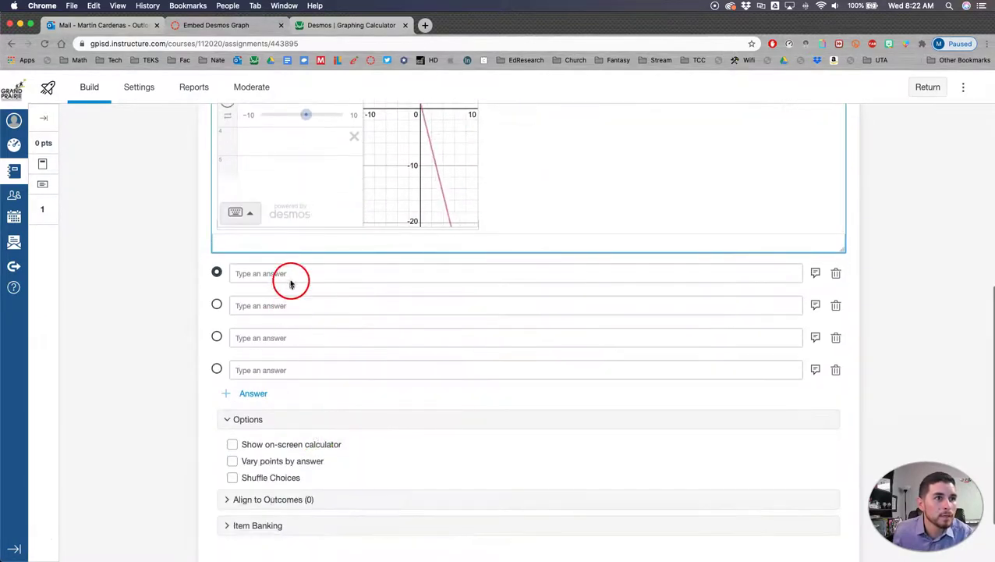
left_click(291, 287)
left_click(309, 281)
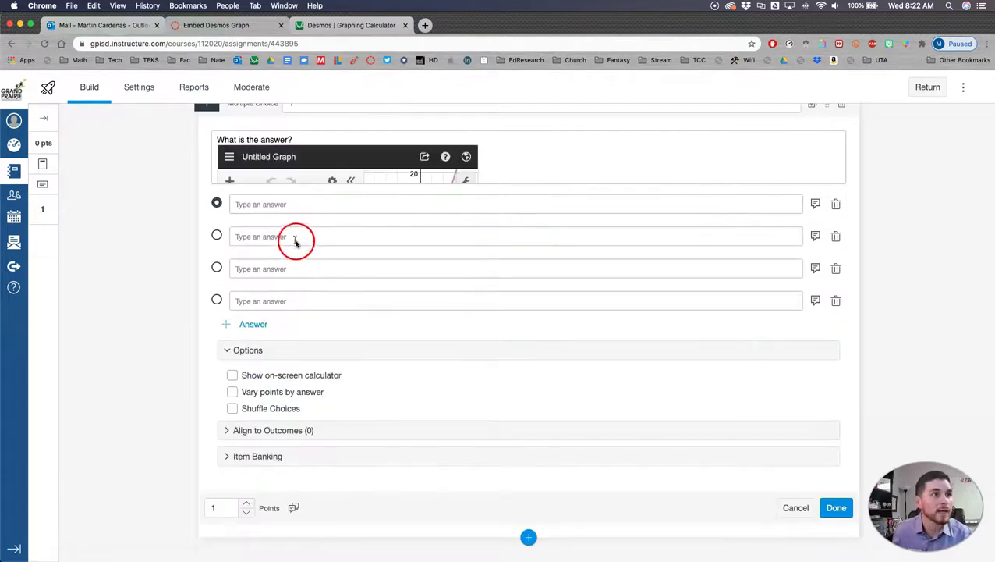
left_click(280, 201)
type("1")
left_click(277, 290)
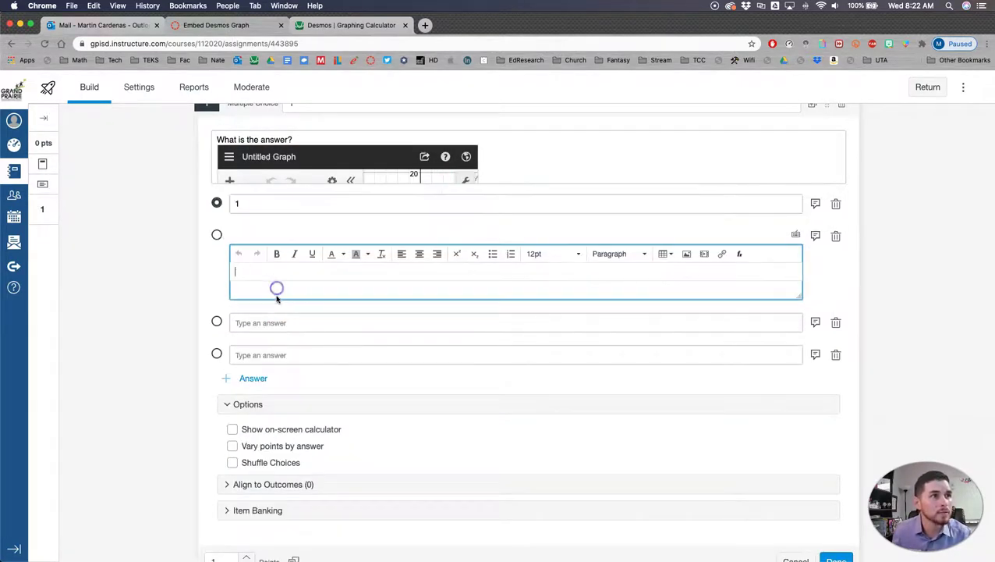
type("2")
left_click(265, 323)
type("3")
left_click(264, 352)
scroll(362, 347, "down", 2)
type("4")
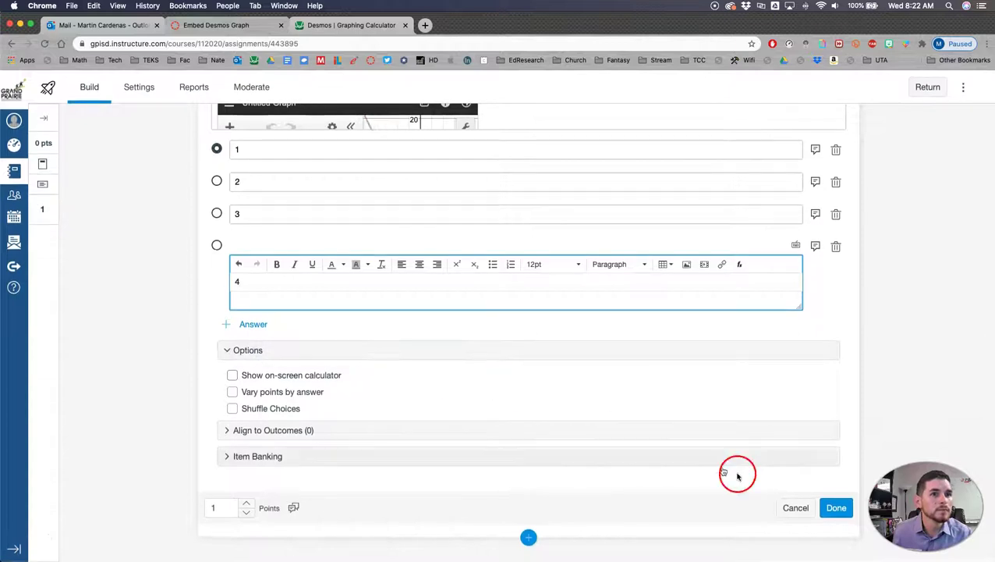
left_click(834, 514)
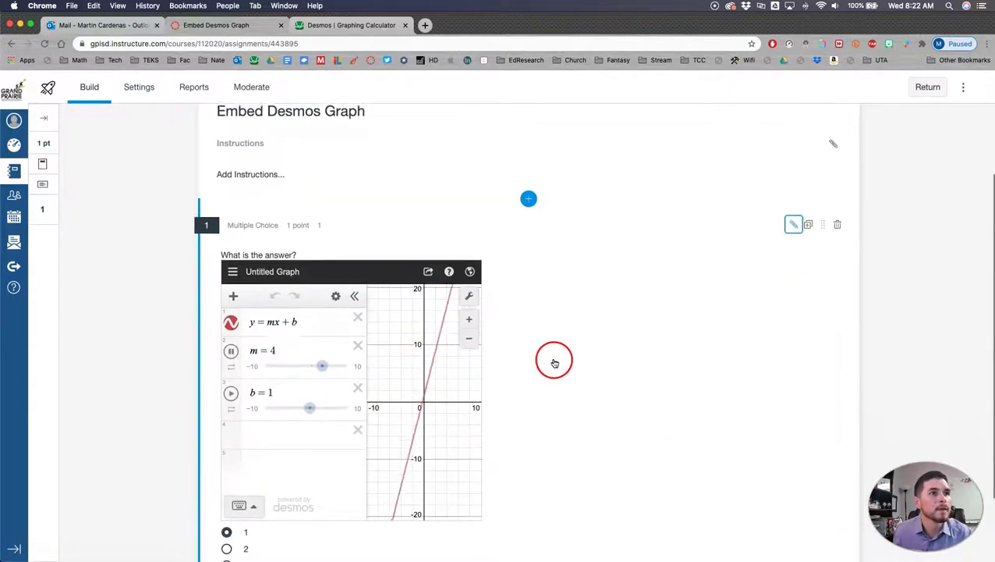
scroll(369, 285, "down", 1)
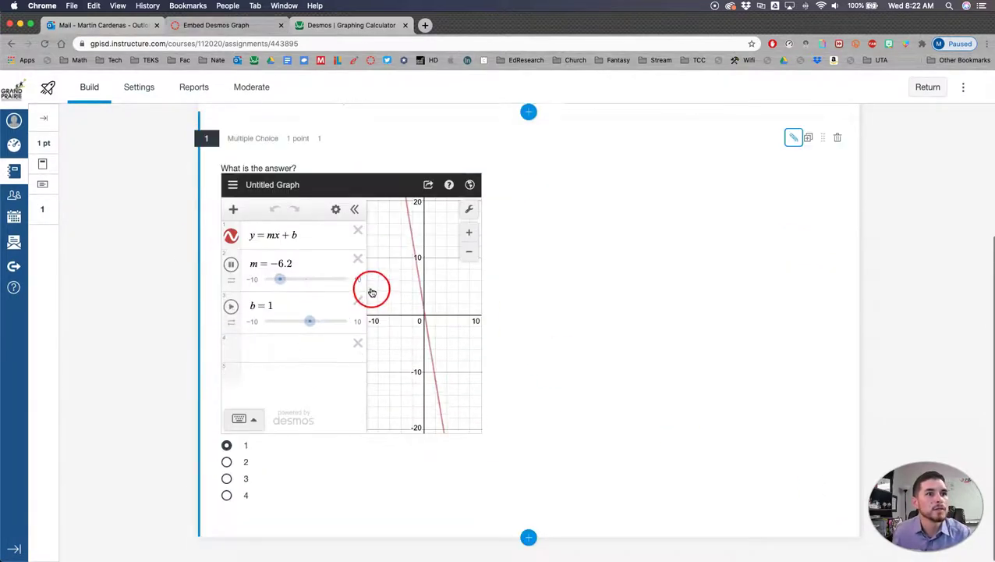
- Insert a stimulus before question 1, title it "Desmos Calculator", and start editing its content
scroll(372, 293, "up", 3)
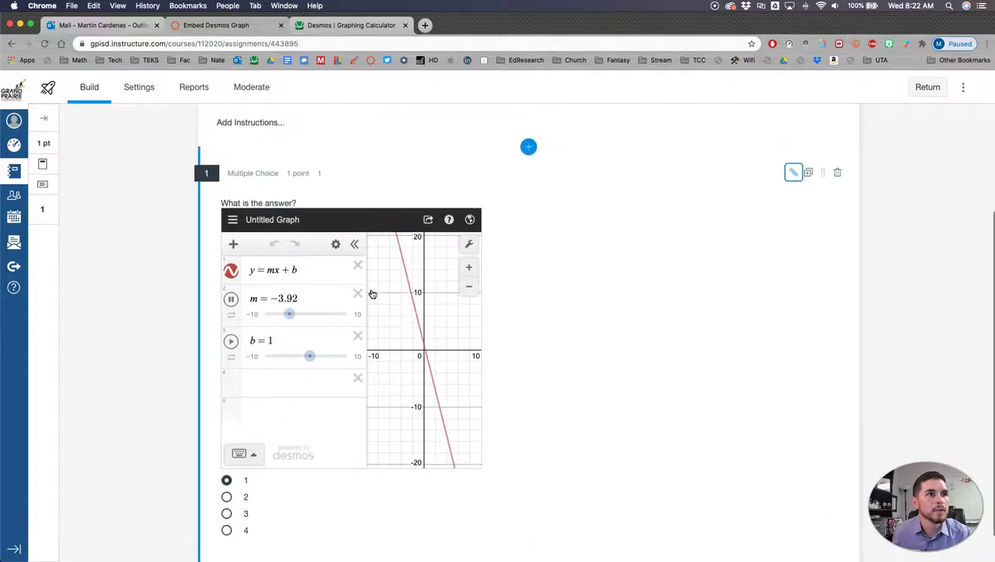
scroll(372, 293, "up", 5)
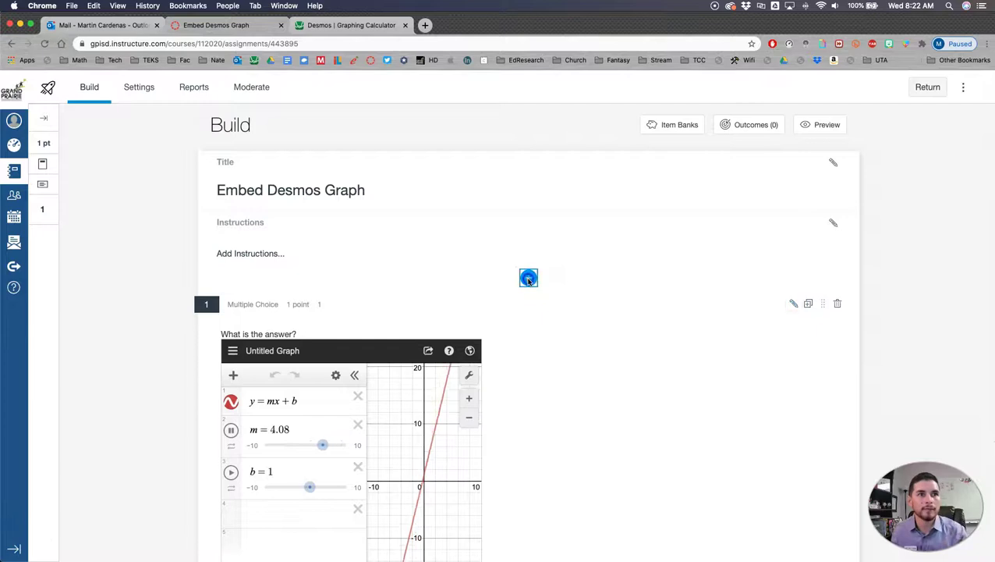
left_click(528, 279)
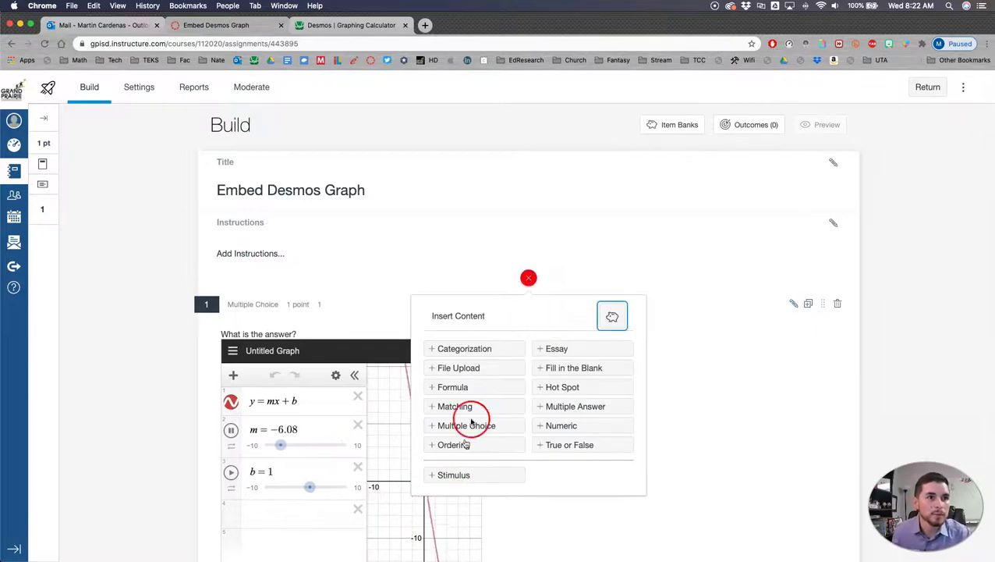
left_click(441, 476)
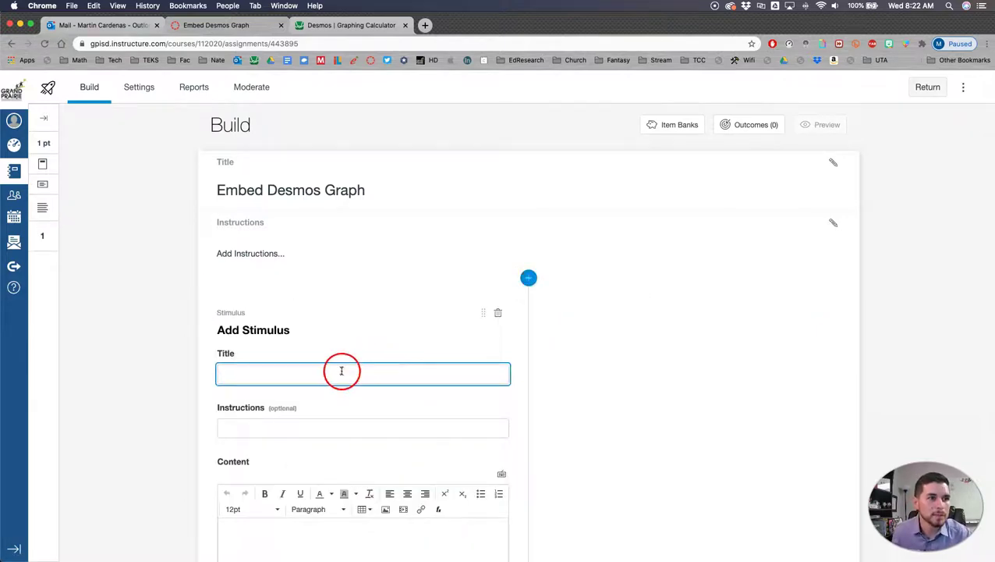
type("Desmos Calculator")
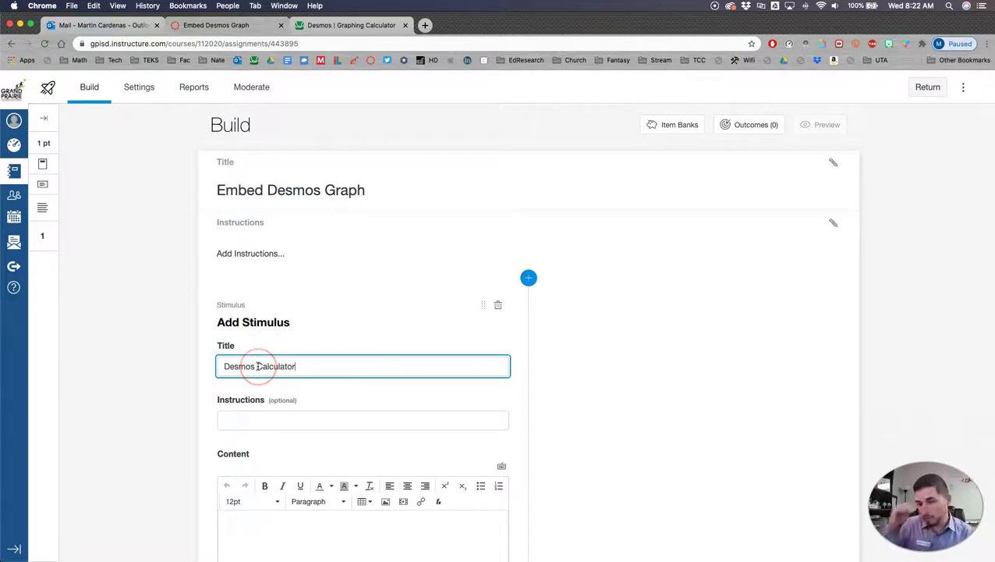
scroll(265, 371, "down", 3)
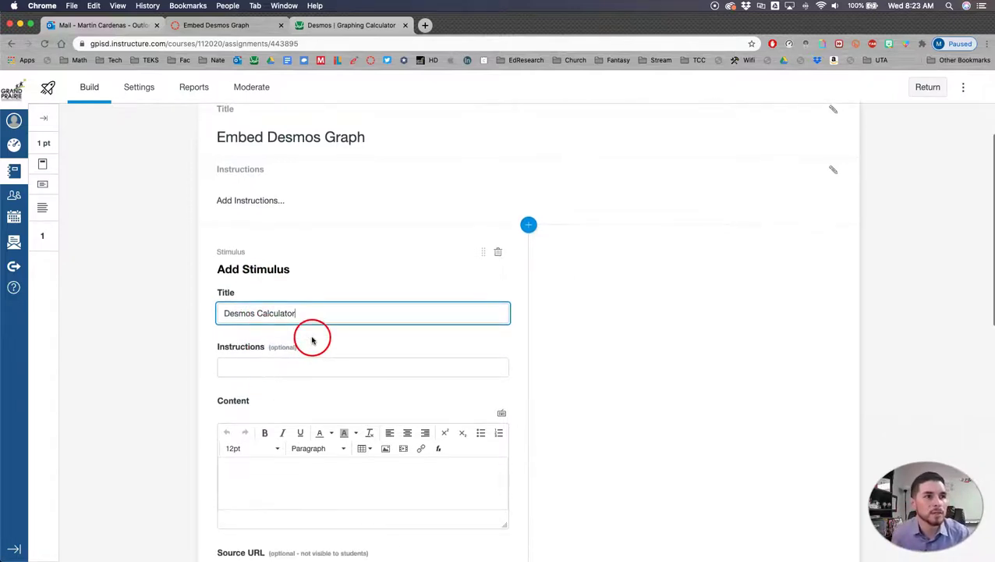
scroll(312, 341, "down", 1)
left_click(281, 391)
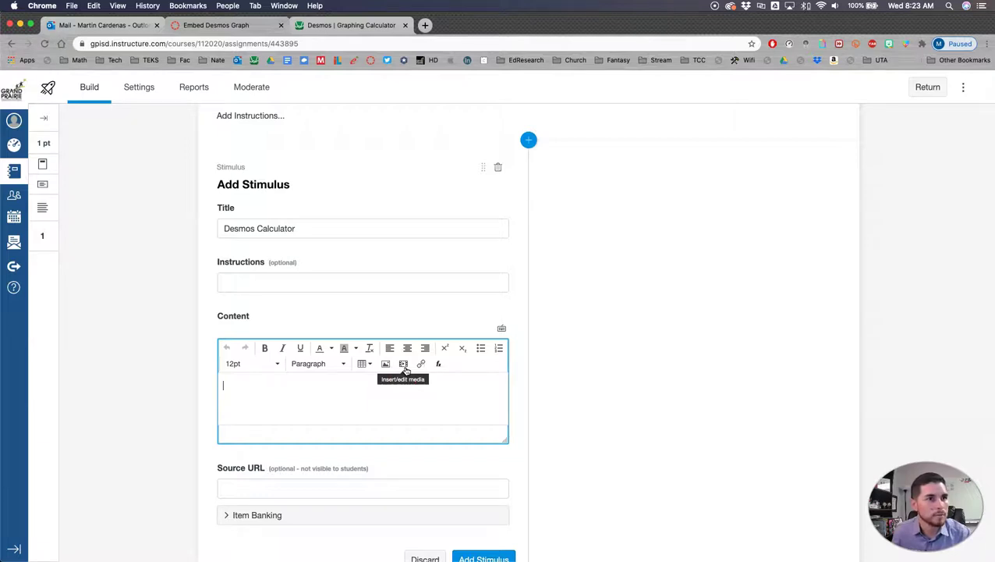
scroll(405, 371, "down", 1)
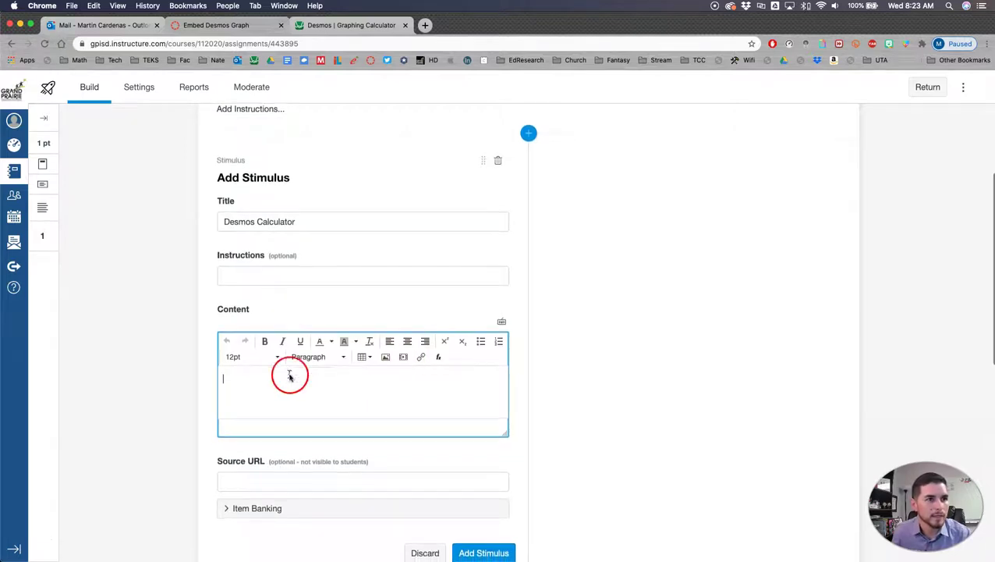
- Switch to the Desmos calculator and copy the blank graph's iframe embed code from the sharing options
left_click(404, 357)
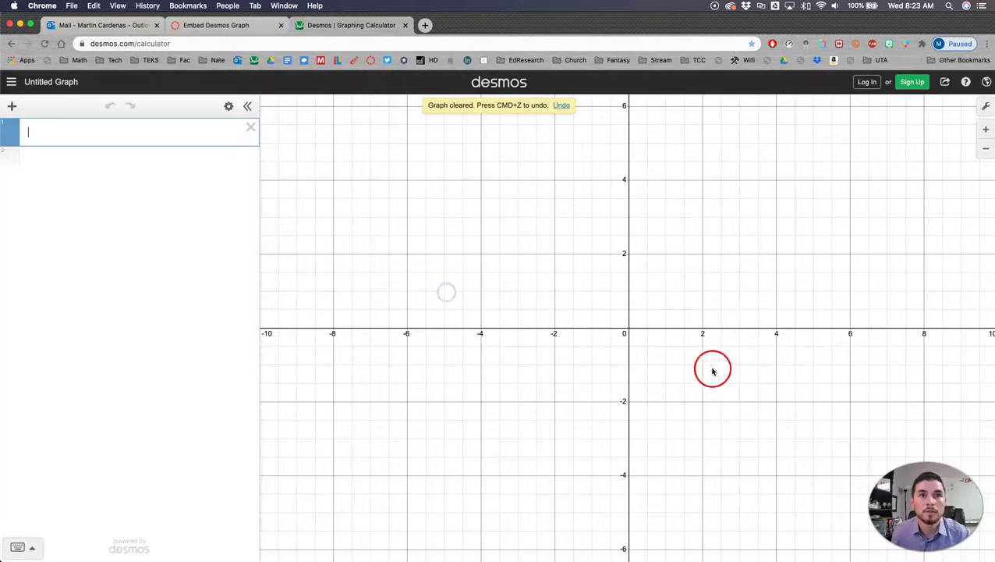
left_click(944, 81)
left_click(971, 173)
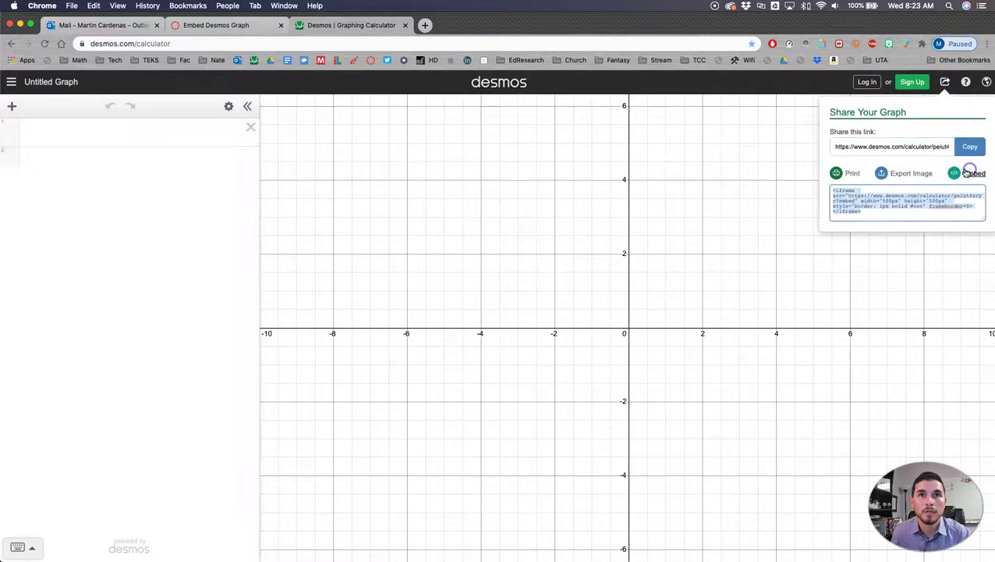
right_click(930, 199)
left_click(804, 270)
- Return to the Canvas quiz and paste the blank graph's iframe code as embedded media for the stimulus content
left_click(200, 26)
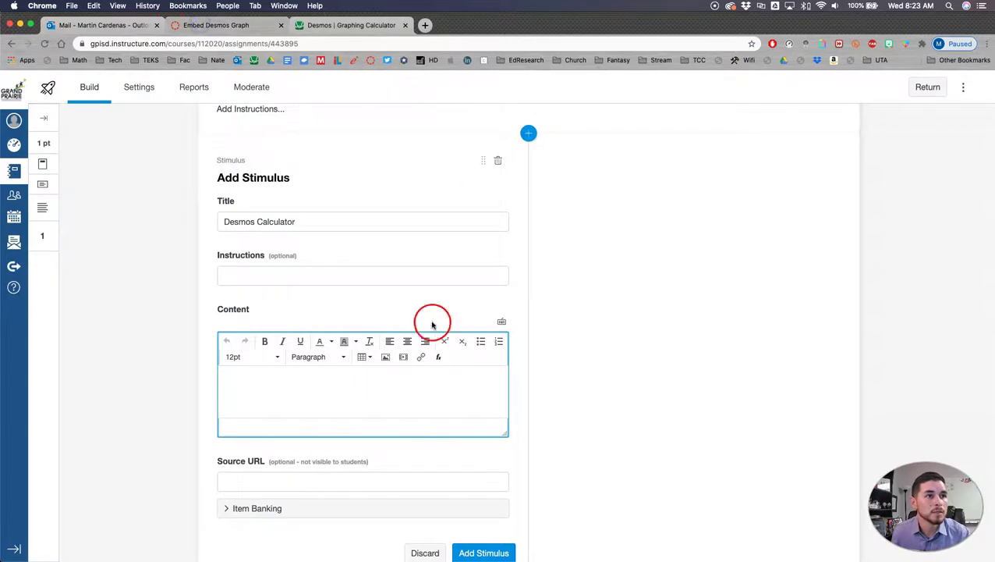
left_click(403, 356)
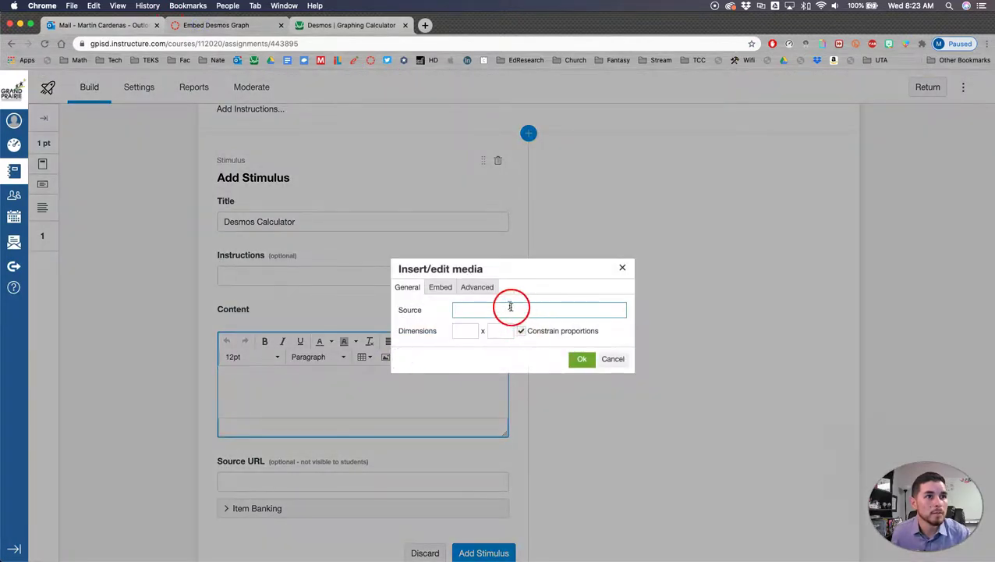
left_click(440, 287)
right_click(451, 327)
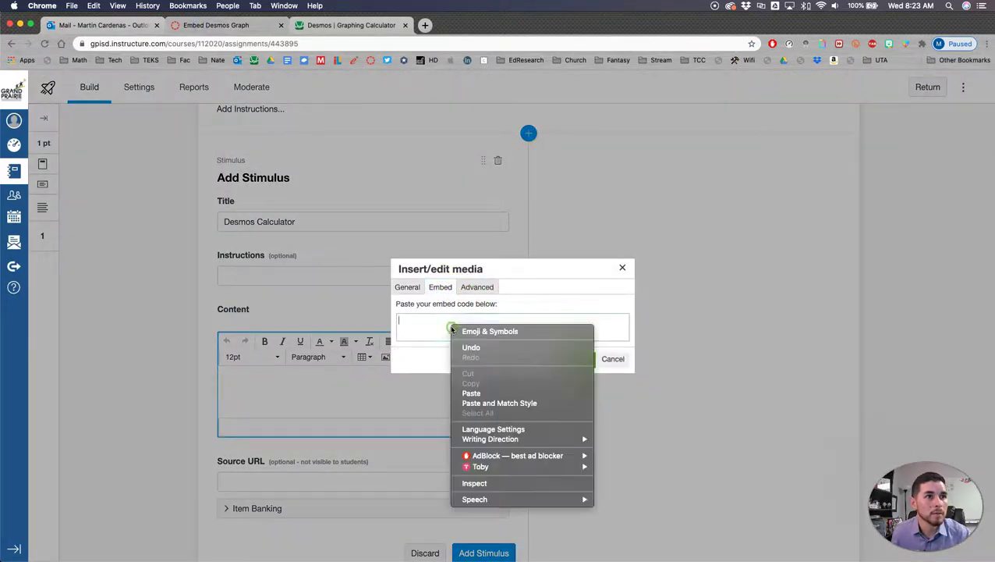
left_click(491, 392)
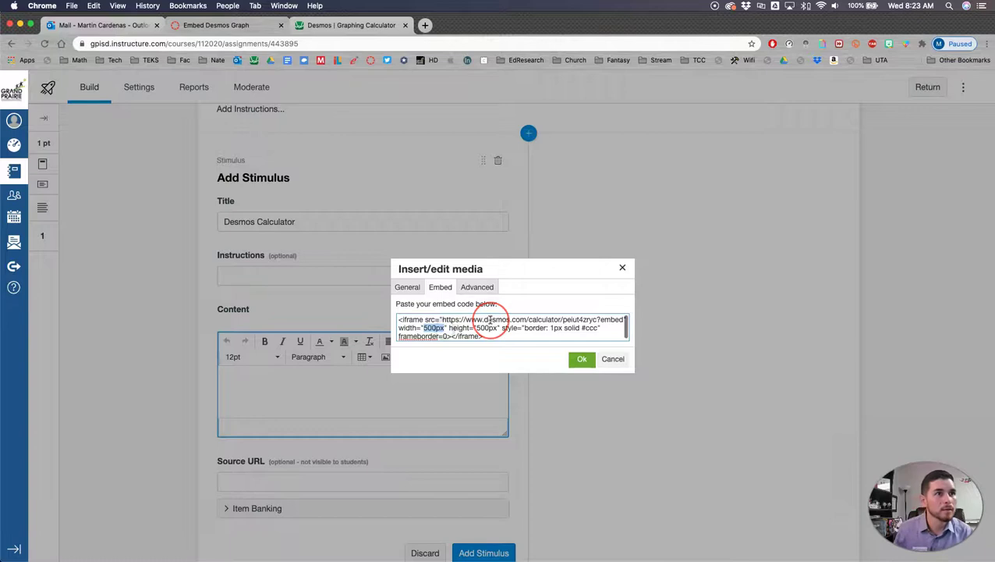
- Set the iframe's width to 100%, remove "?embed" from its URL, and add the stimulus with the embedded calculator
type("100")
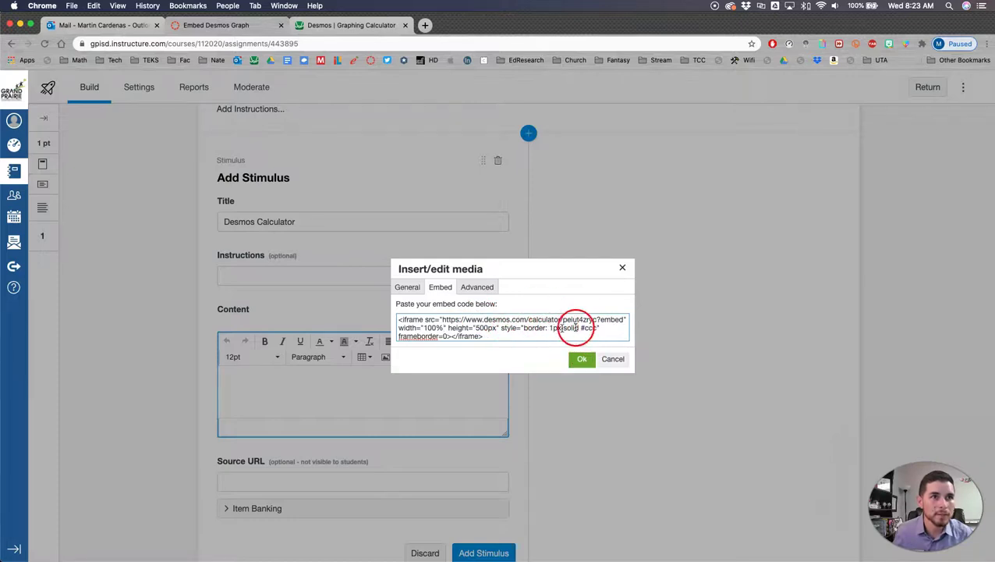
left_click_drag(623, 320, 604, 320)
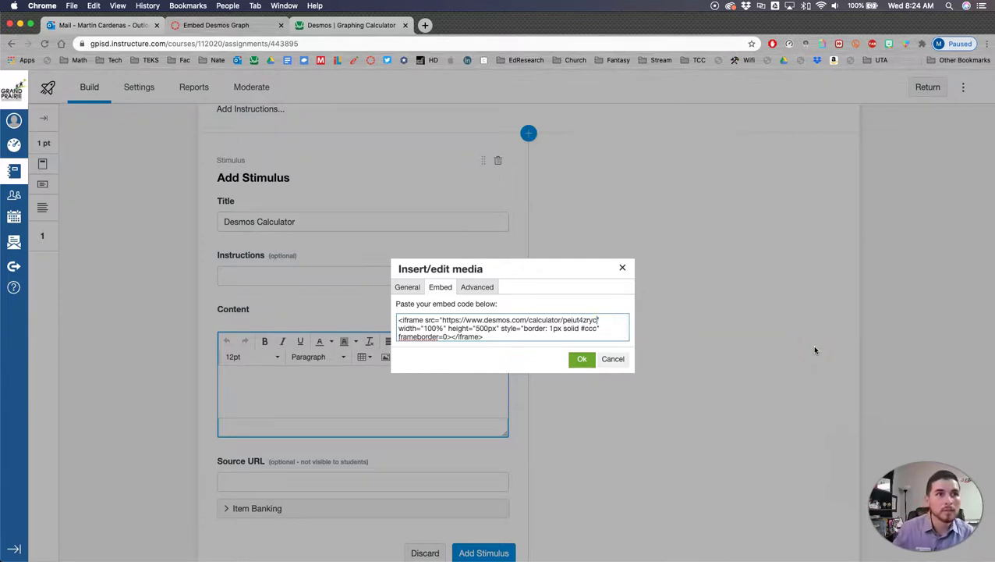
left_click(582, 360)
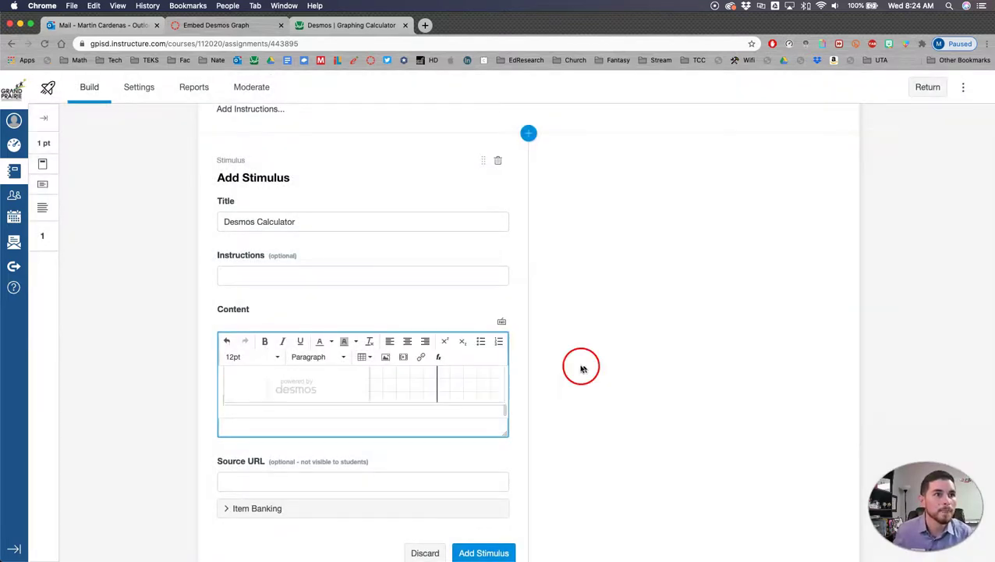
left_click(475, 551)
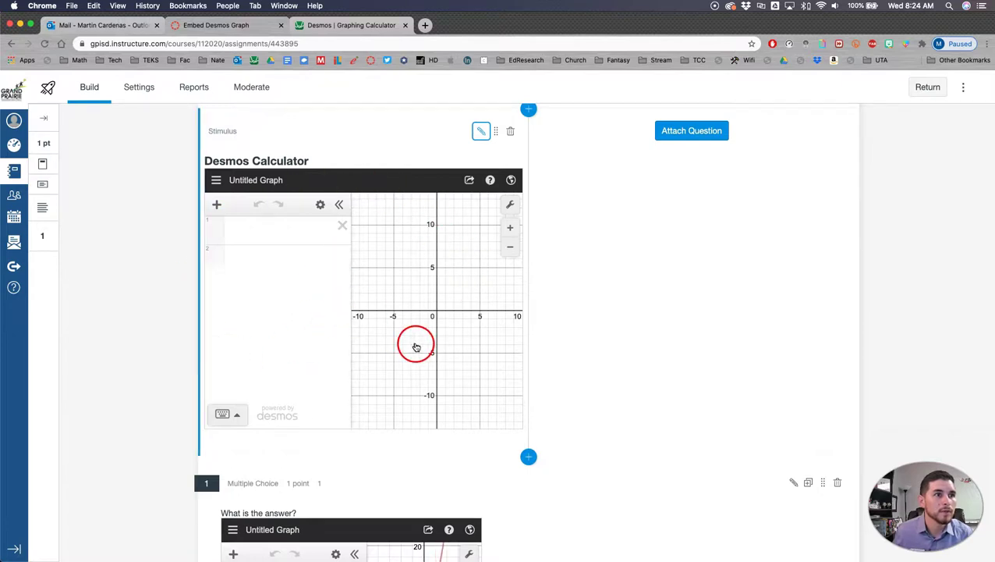
- Attach a multiple choice question to the stimulus with the title "1" and the stem "123"
scroll(415, 344, "down", 3)
scroll(373, 384, "up", 4)
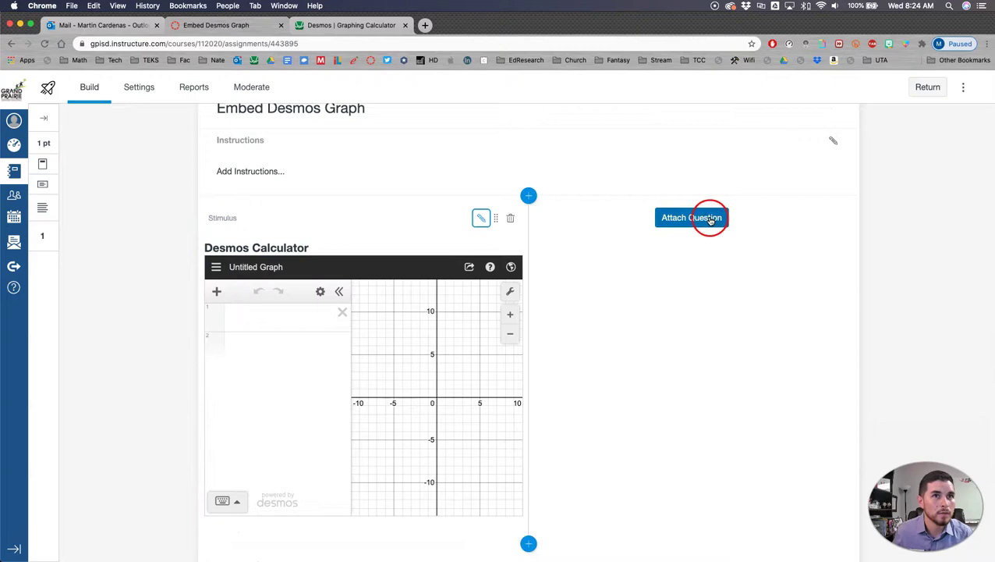
left_click(693, 221)
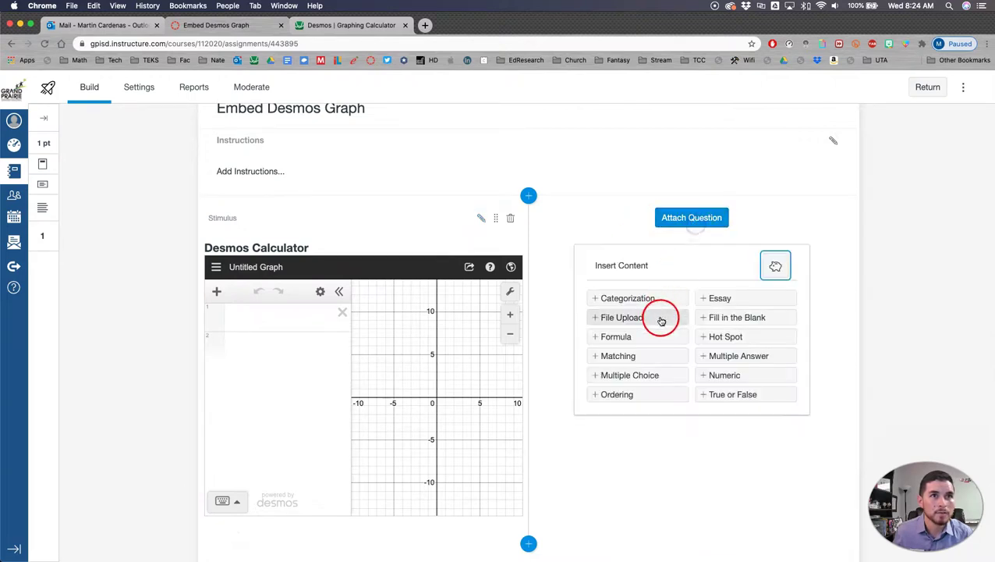
left_click(633, 377)
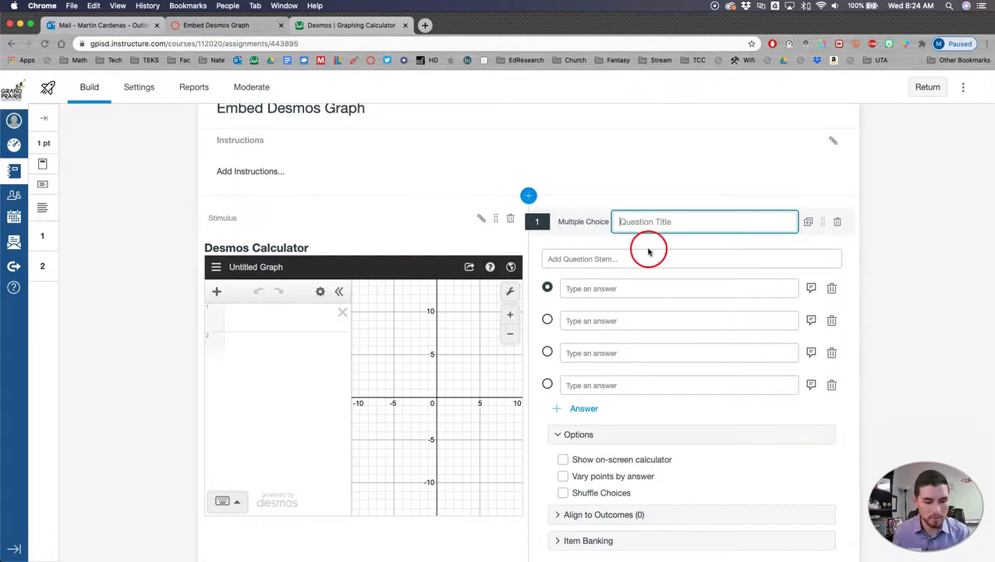
type("1")
left_click(648, 254)
- Enter 1, 2, 3 and 4 as the attached question's answer choices, keep the first as correct, and save it
left_click(606, 357)
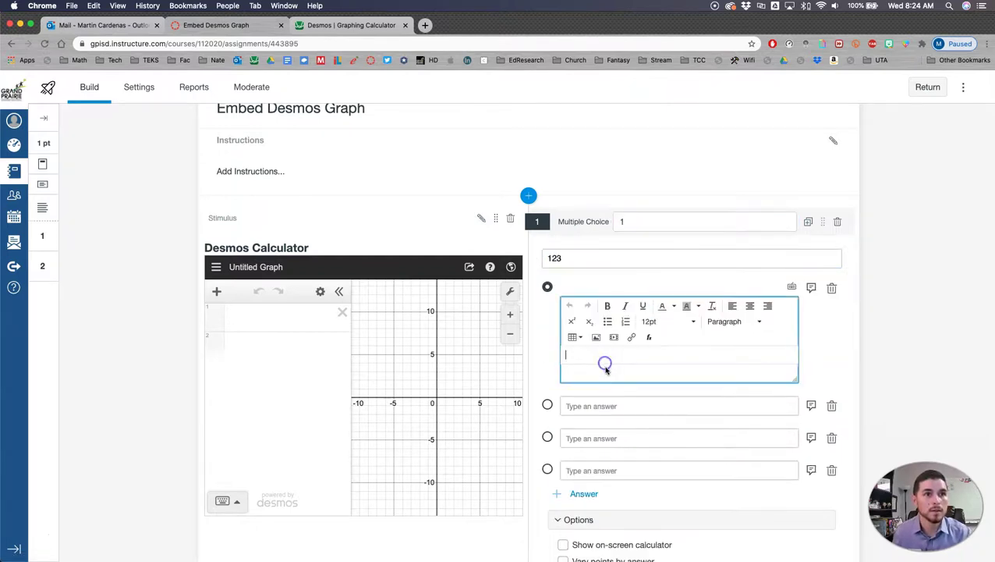
left_click(593, 406)
type("2")
left_click(594, 437)
type("3")
left_click(594, 470)
type("4")
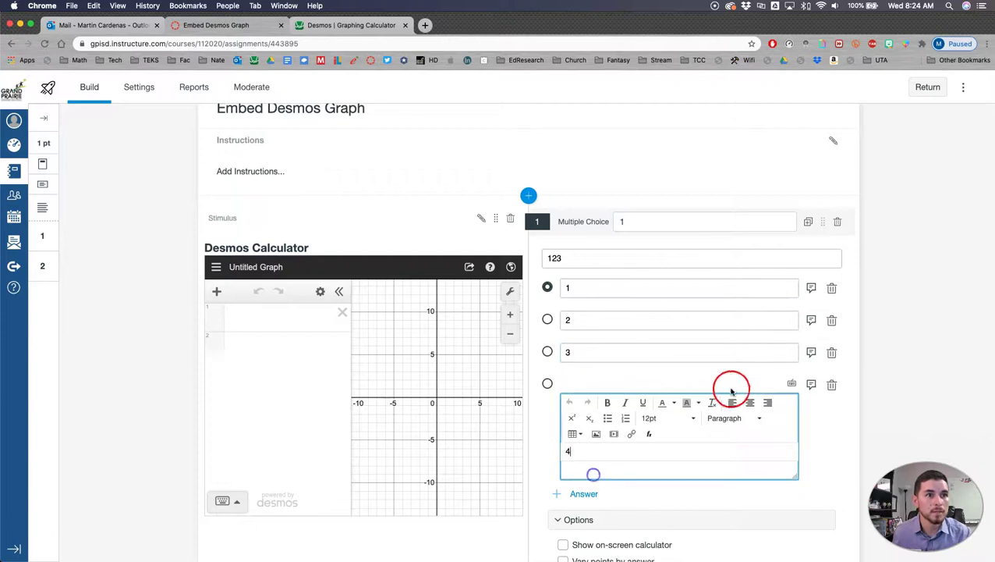
scroll(732, 386, "down", 2)
scroll(733, 390, "down", 1)
left_click(828, 557)
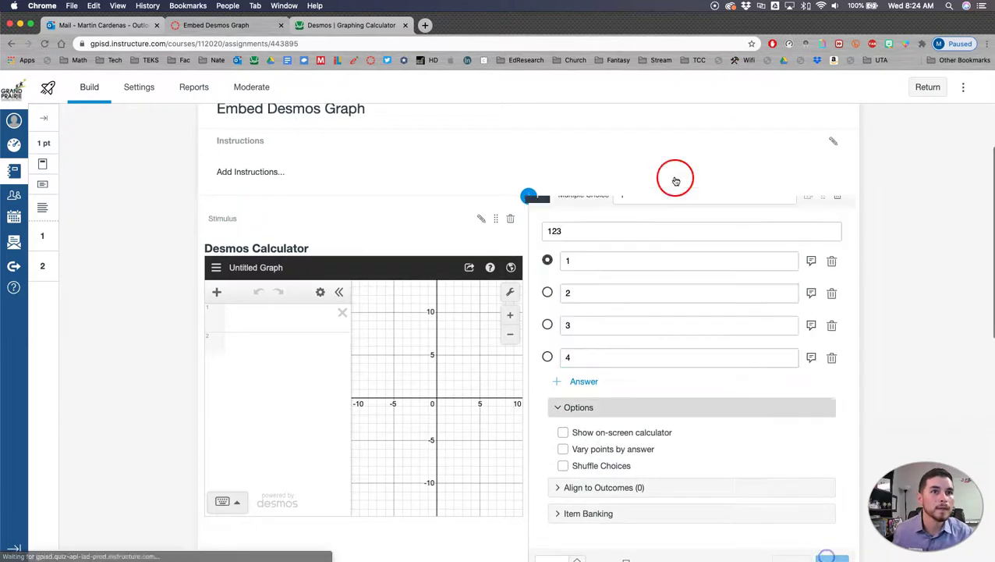
- Attach a matching question to the stimulus with the title "1" and the stem "2"
scroll(660, 334, "down", 3)
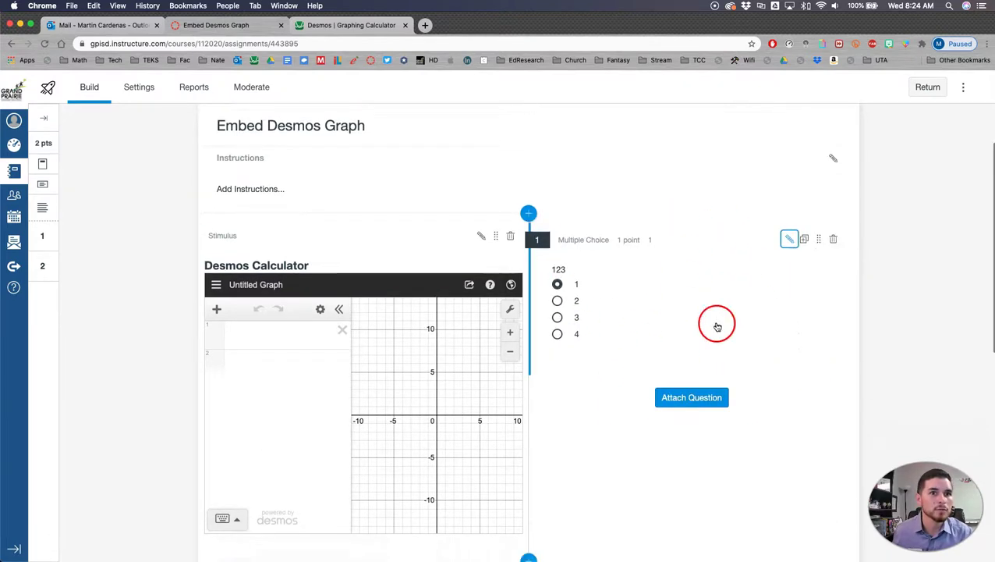
left_click(698, 323)
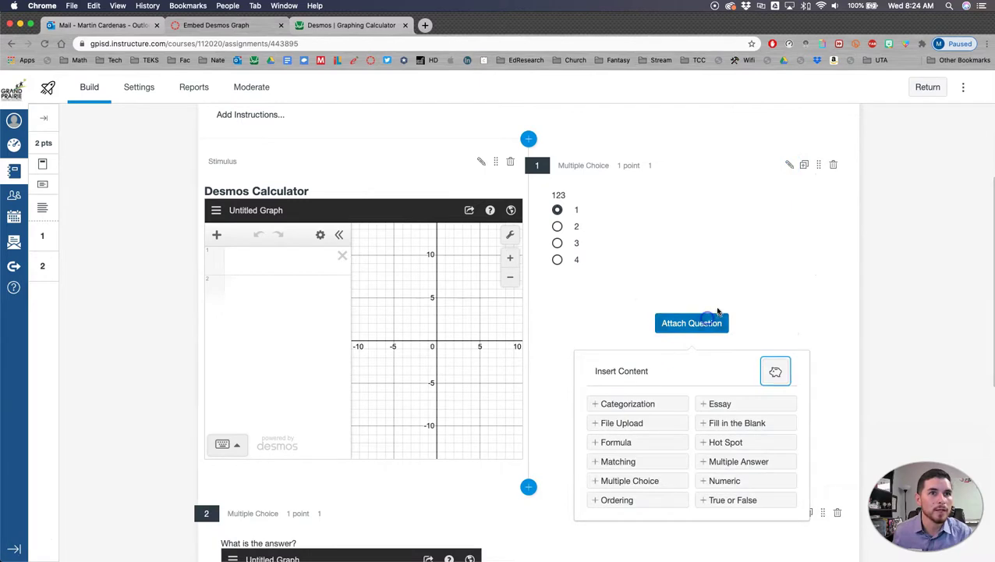
left_click(642, 462)
left_click(586, 365)
type("2")
- Fill in the matching pairs 3–4, 5–6, 7–8 and 9–12, and save the matching question
left_click(595, 466)
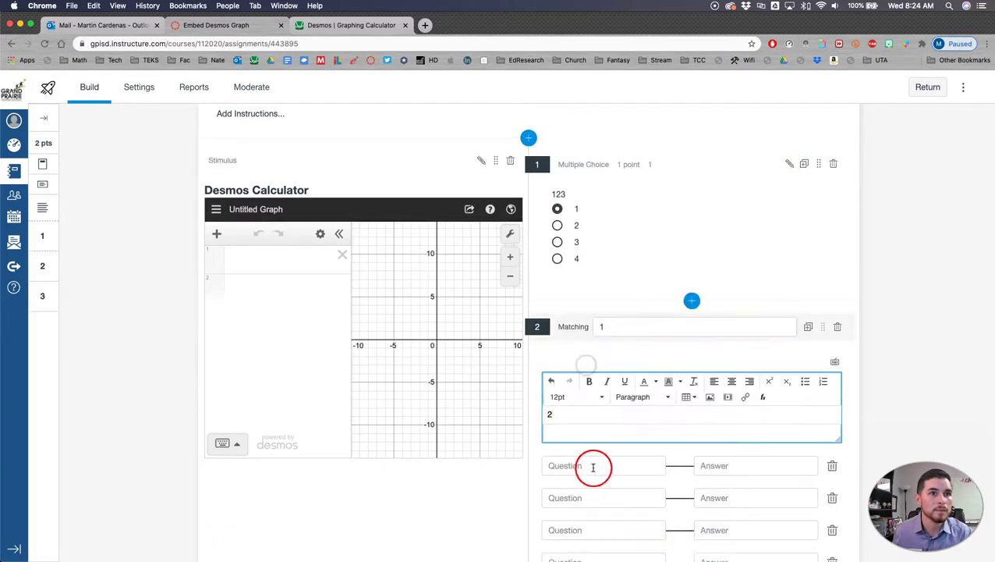
type("3")
left_click(711, 441)
type("45")
left_click(730, 480)
type("6")
left_click(619, 511)
type("7")
left_click(727, 511)
type("8")
left_click(629, 543)
type("9")
left_click(734, 545)
type("12")
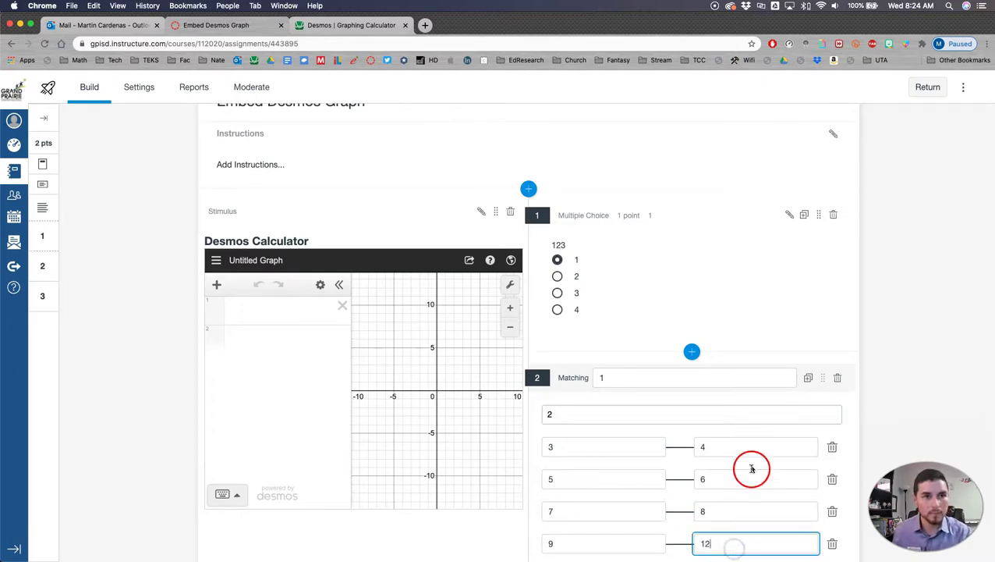
scroll(764, 484, "down", 5)
left_click(828, 553)
scroll(717, 249, "up", 3)
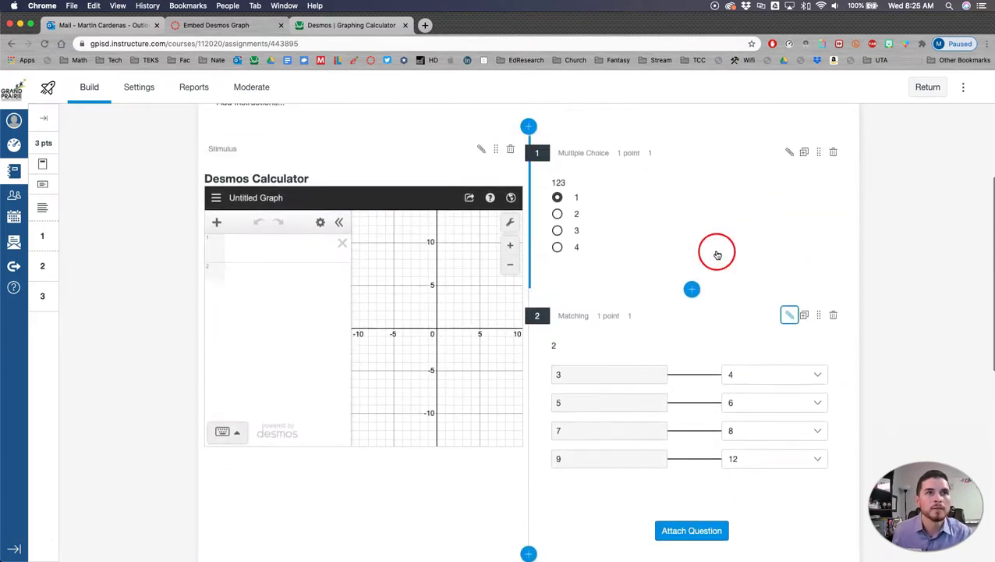
- Preview the quiz and graph y=2x+3 in the stimulus's embedded calculator, checking the line's intercept
scroll(709, 386, "down", 3)
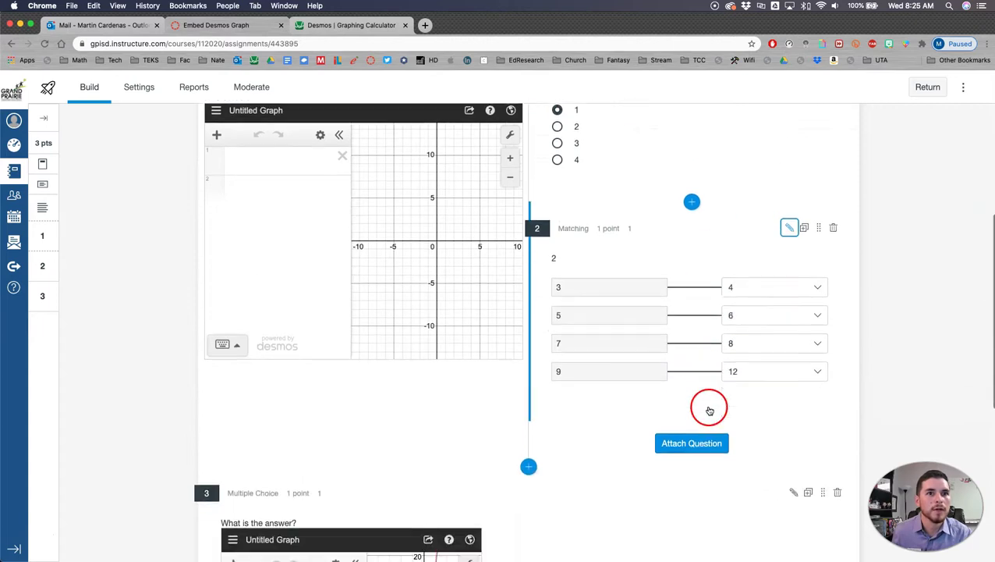
scroll(858, 231, "up", 5)
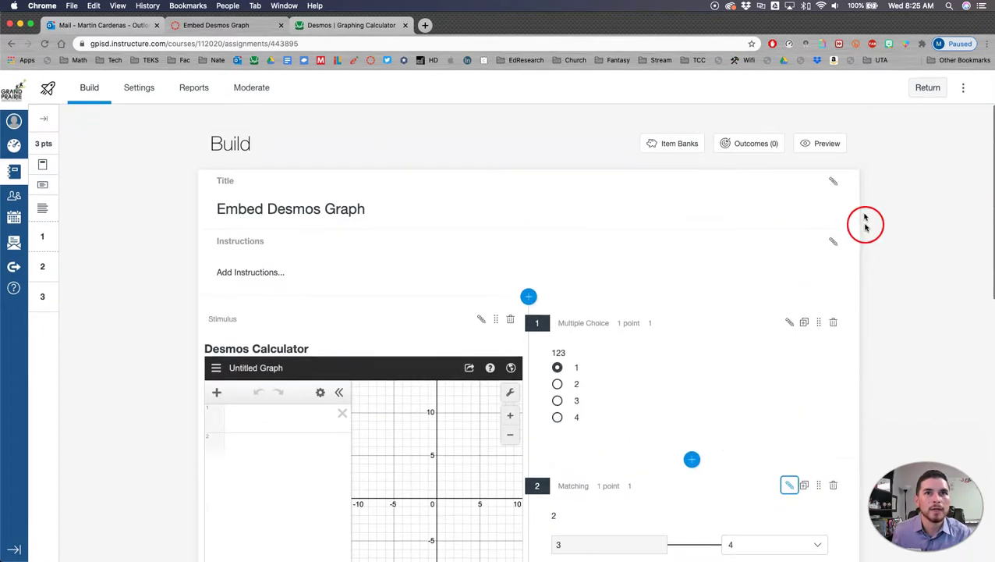
left_click(810, 142)
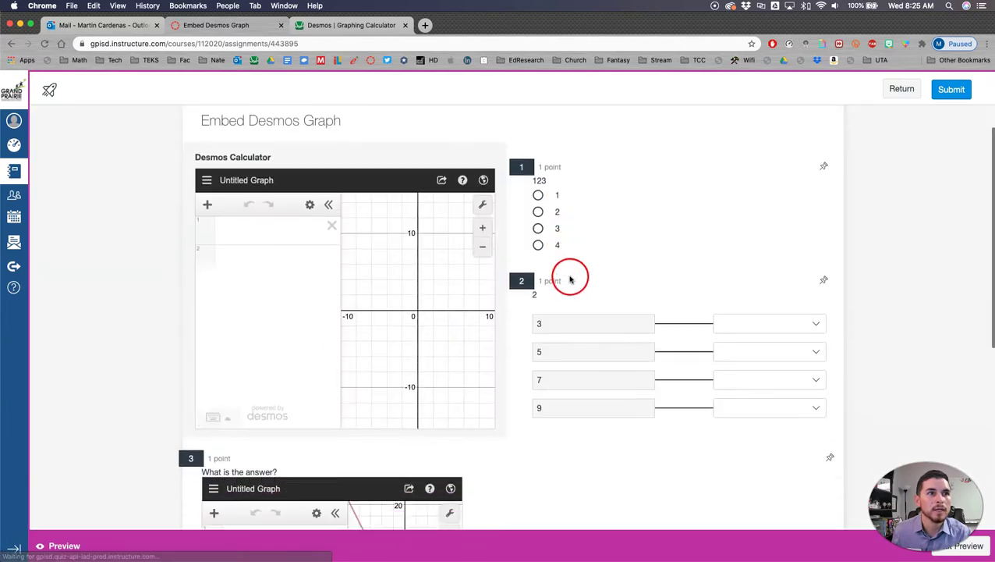
scroll(390, 246, "down", 1)
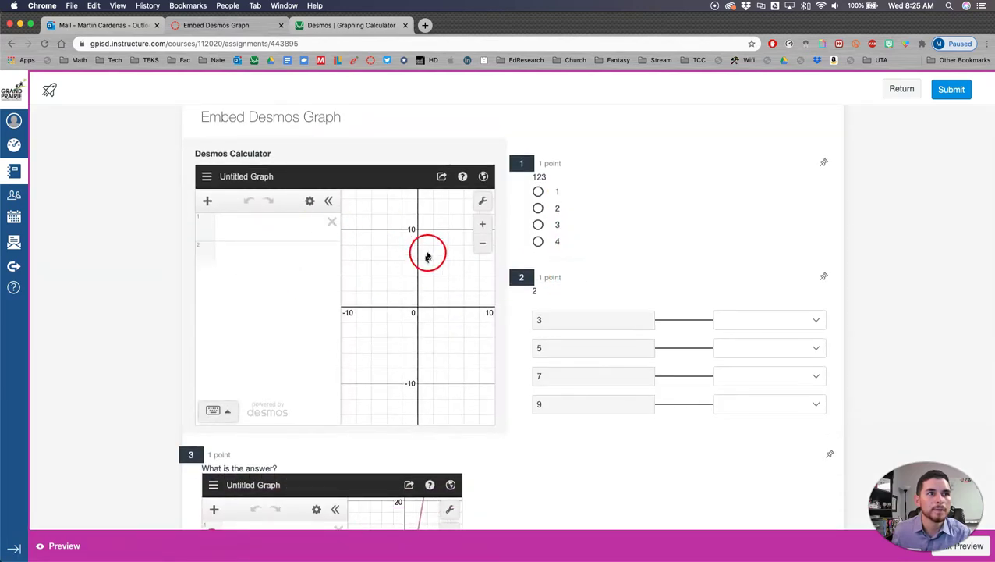
left_click(249, 227)
type("y=2x+3")
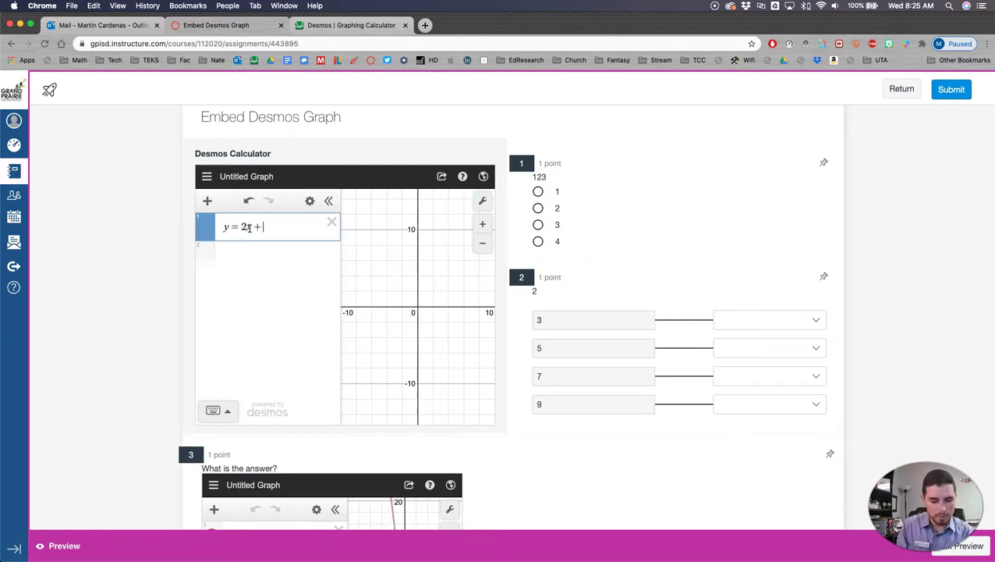
mouse_move(418, 288)
left_click(407, 312)
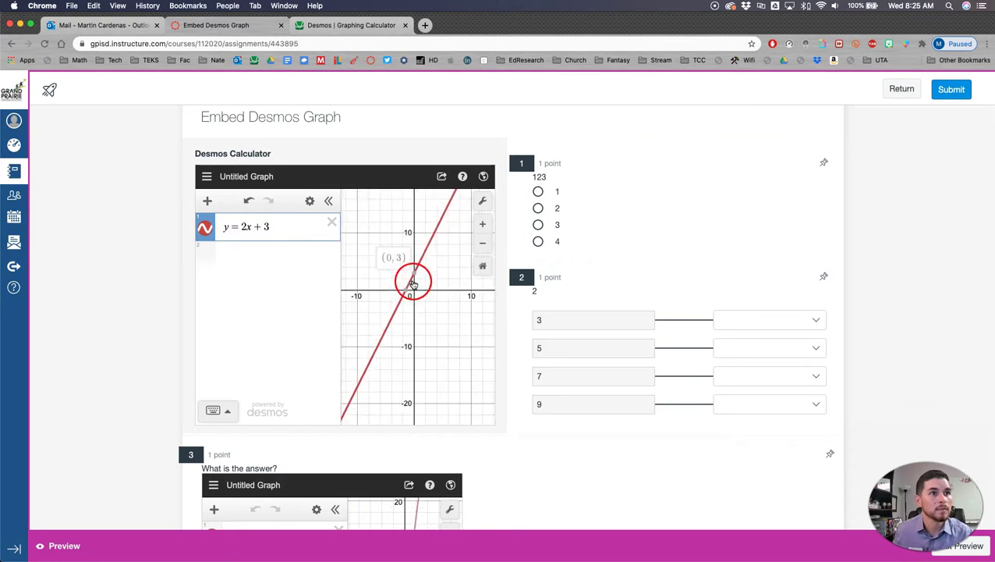
- Try removing expressions from question 3's embedded graph in the preview, and return to the stimulus questions
scroll(499, 437, "down", 5)
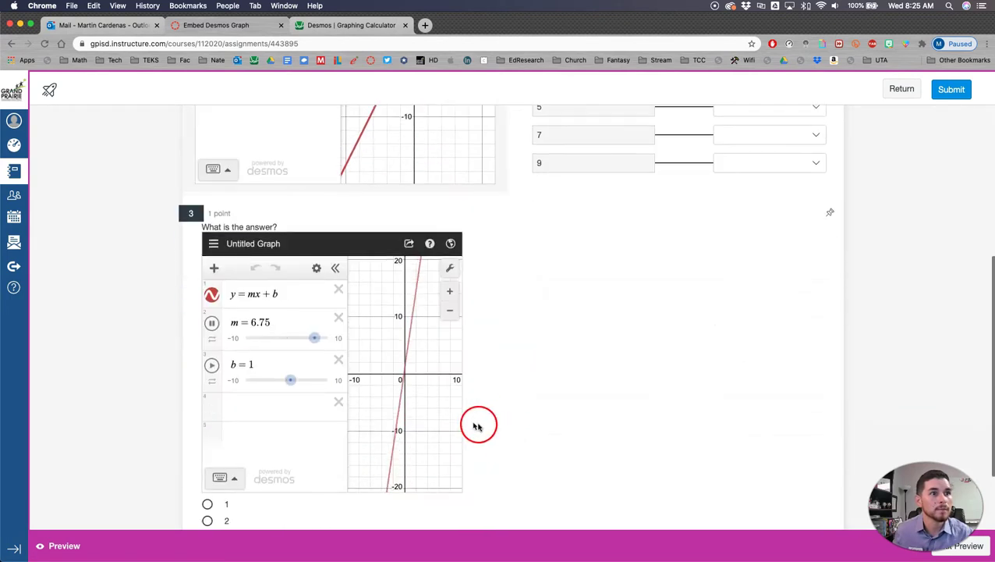
left_click(339, 318)
left_click(338, 321)
left_click(337, 301)
left_click(580, 346)
scroll(582, 346, "up", 3)
scroll(585, 345, "up", 3)
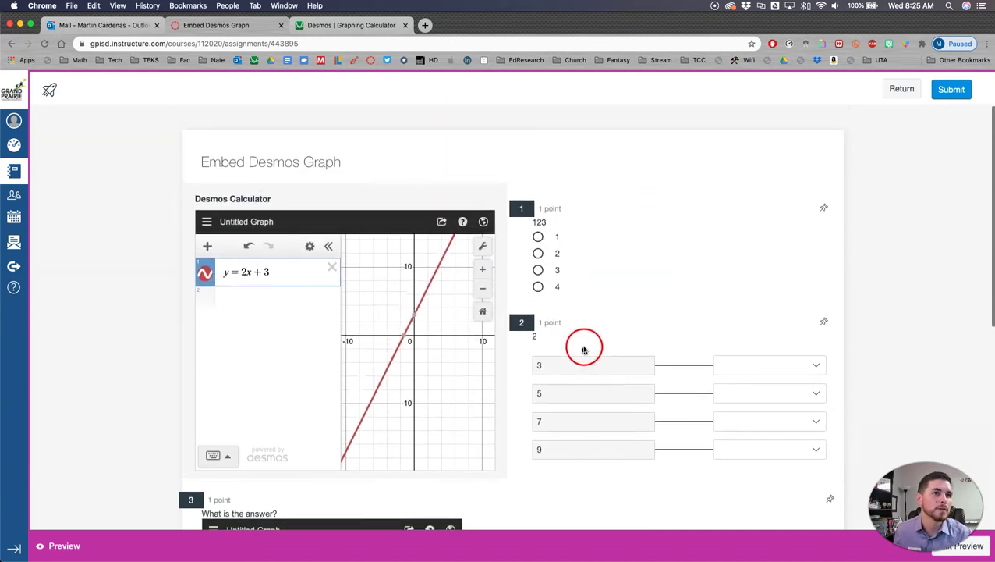